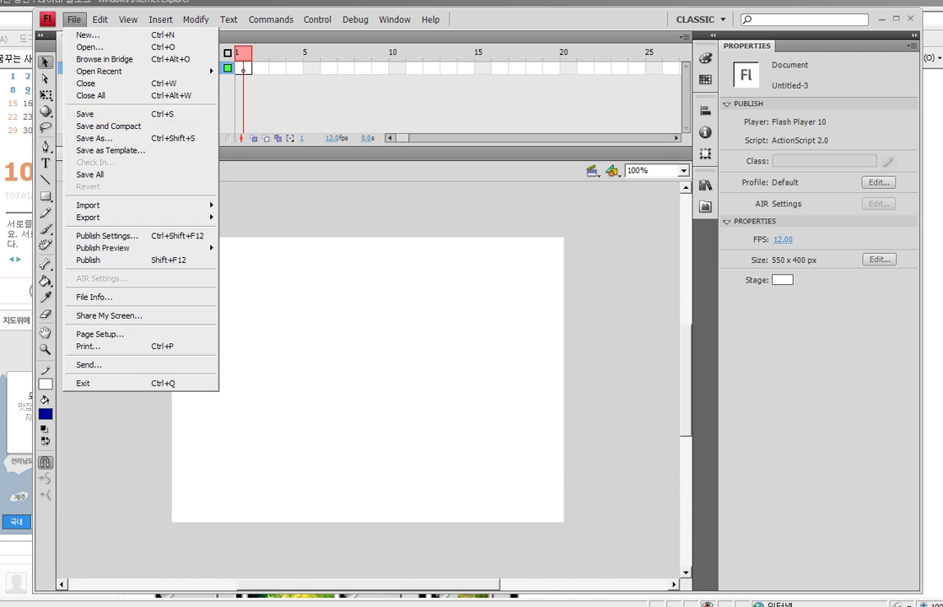
Save the document in the 플래시 folder as 플래시학습2day-3_사각도형조절.fla
left_click(335, 116)
key("Tab")
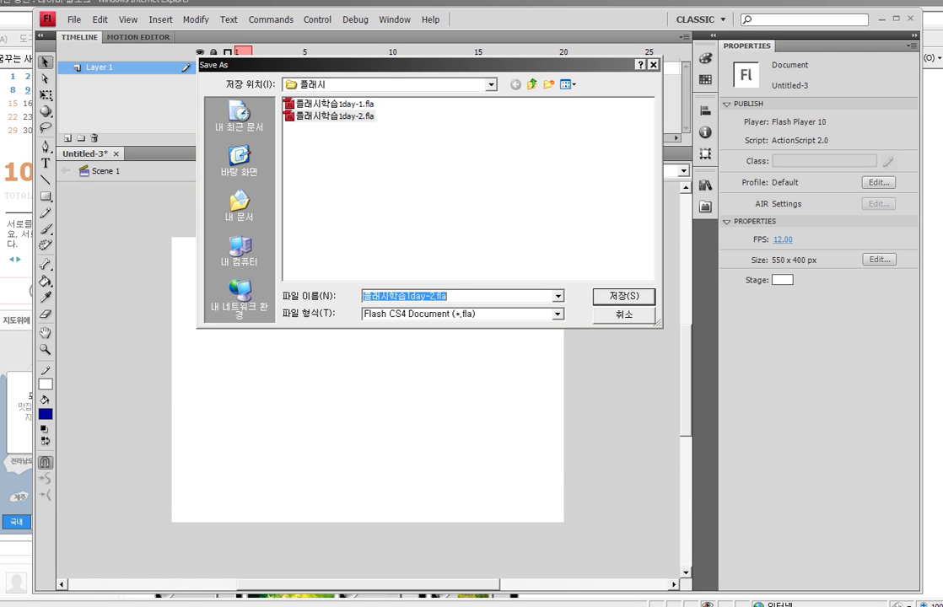
left_click(406, 296)
key("Delete")
type("2")
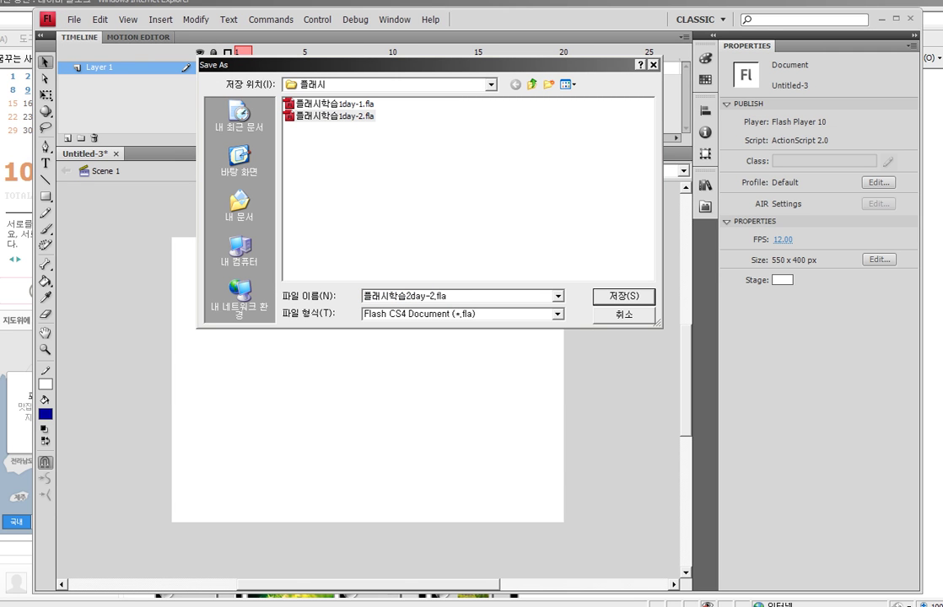
left_click(435, 296)
key("BackSpace")
type("3_사각도형")
type("조절")
key("Return")
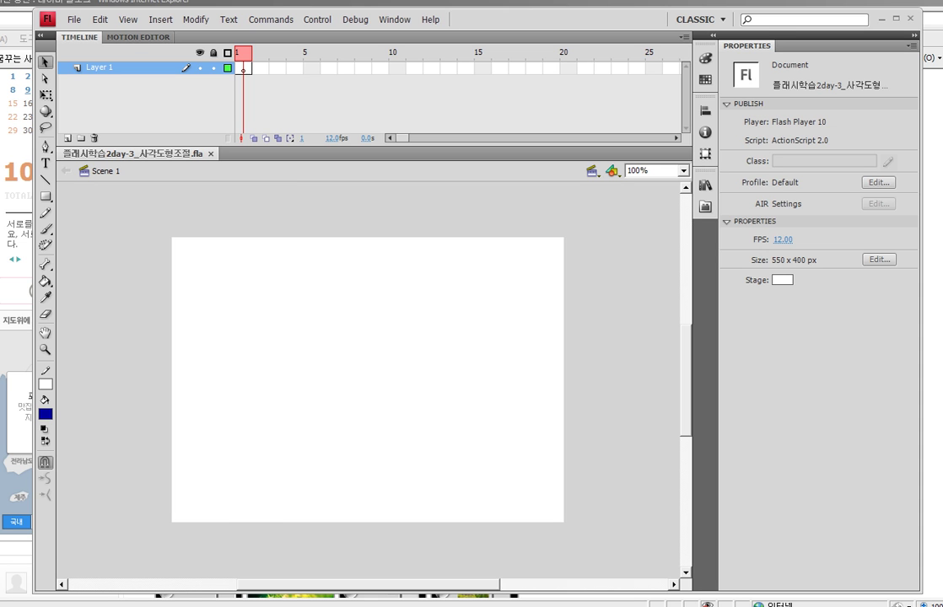
Set the stroke colour to orange-red and the fill colour to pink, and activate the Rectangle tool
left_click(45, 384)
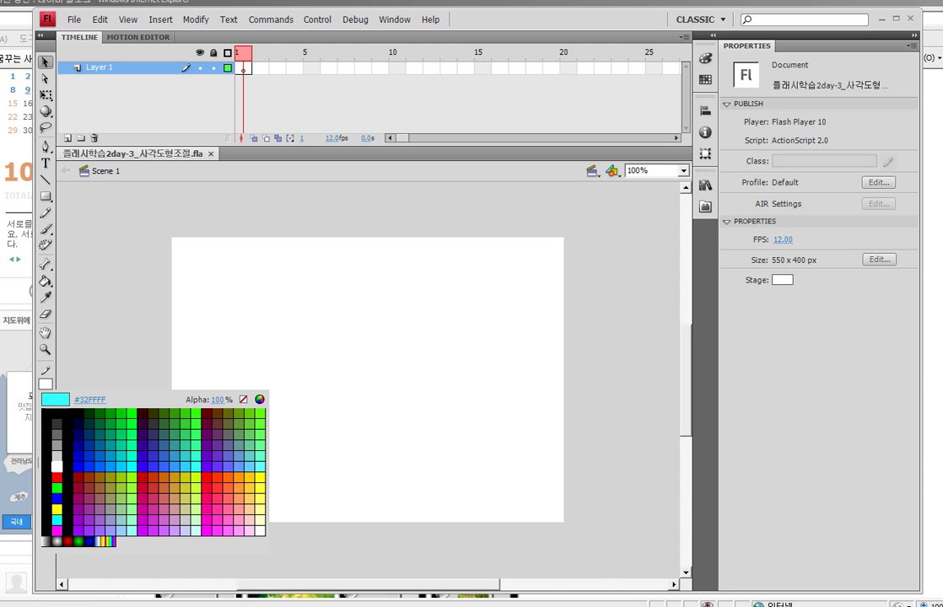
left_click(214, 477)
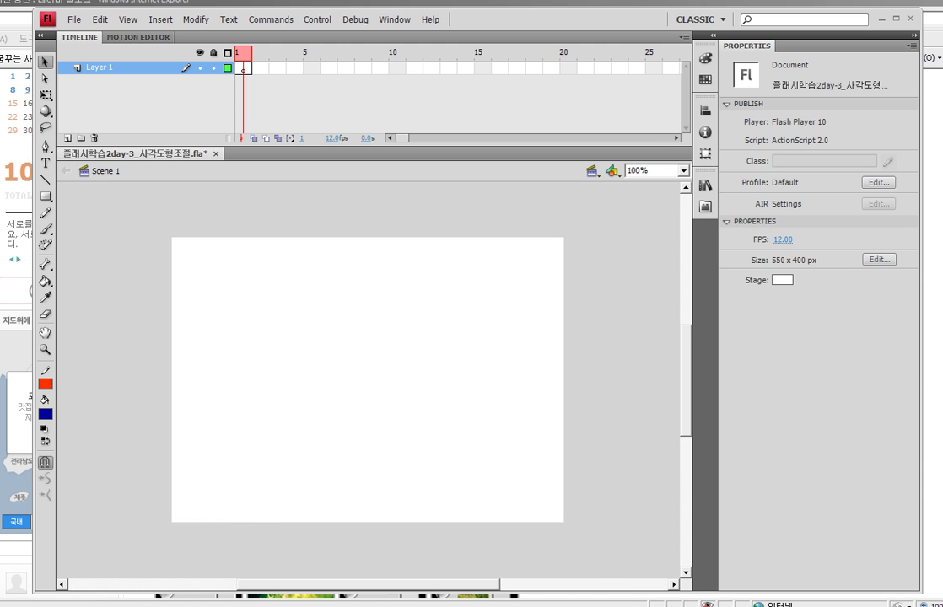
left_click(46, 414)
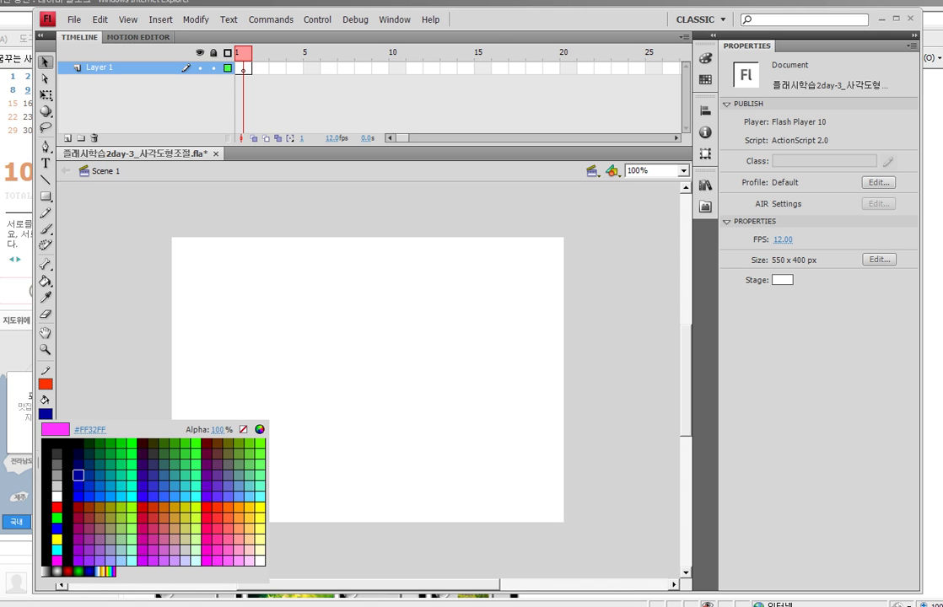
left_click(229, 560)
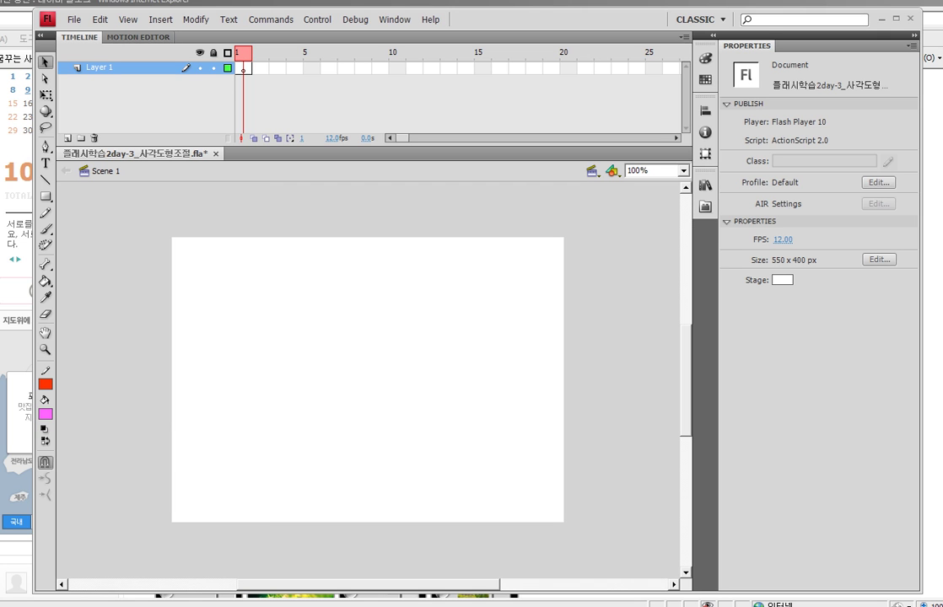
left_click(45, 196)
left_click(45, 196)
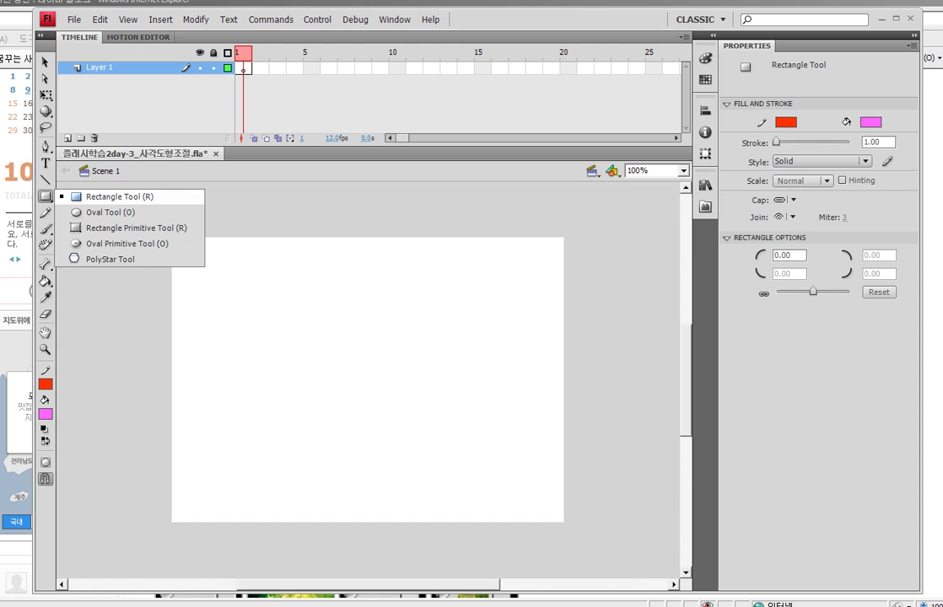
left_click(118, 197)
key("ctrl+2")
mouse_move(824, 201)
left_mouse_down()
mouse_move(702, 148)
mouse_move(719, 95)
mouse_move(818, 58)
mouse_move(930, 155)
mouse_move(859, 223)
left_mouse_up()
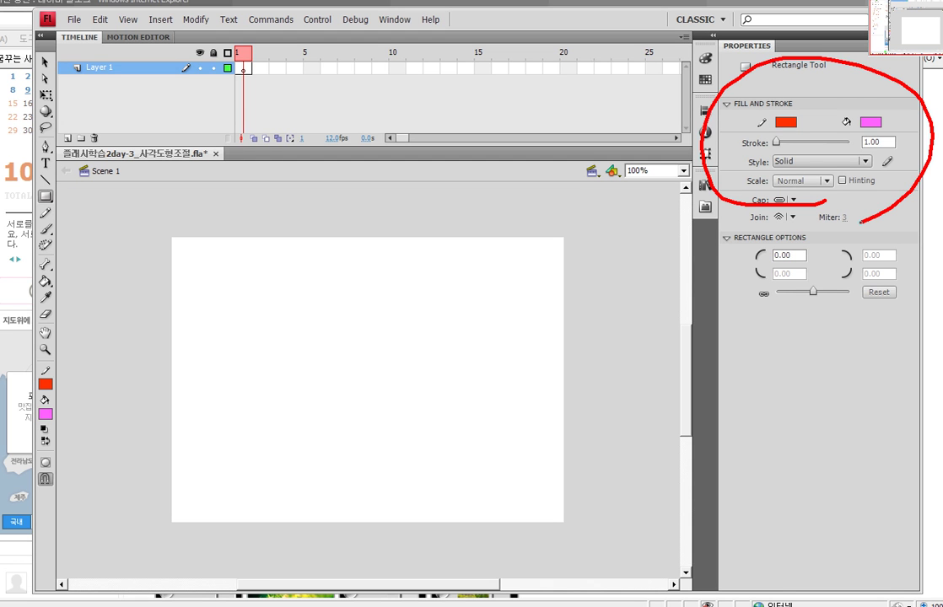
key("Escape")
Draw a pink rectangle about 291 by 248 px mid-stage with a violet #6532FF stroke 16.5 thick
left_click(785, 123)
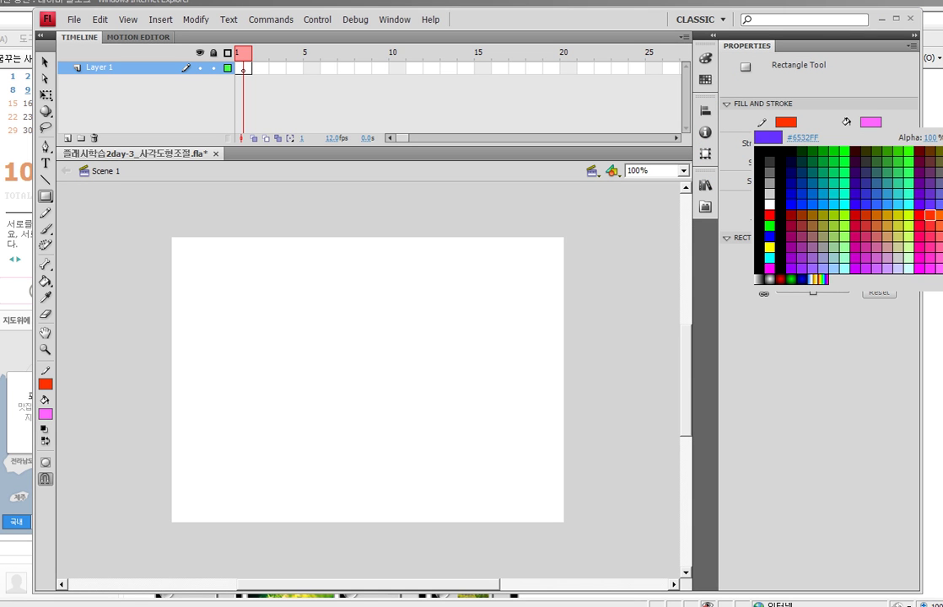
left_click(930, 204)
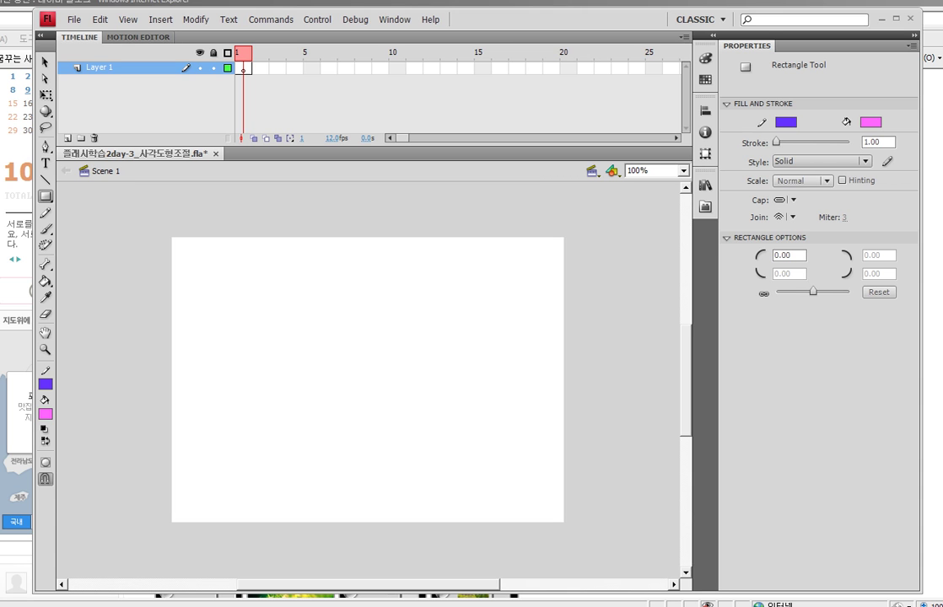
mouse_move(776, 142)
left_mouse_down()
mouse_move(832, 143)
mouse_move(782, 142)
left_mouse_up()
mouse_move(269, 290)
left_mouse_down()
mouse_move(404, 394)
mouse_move(475, 466)
left_mouse_up()
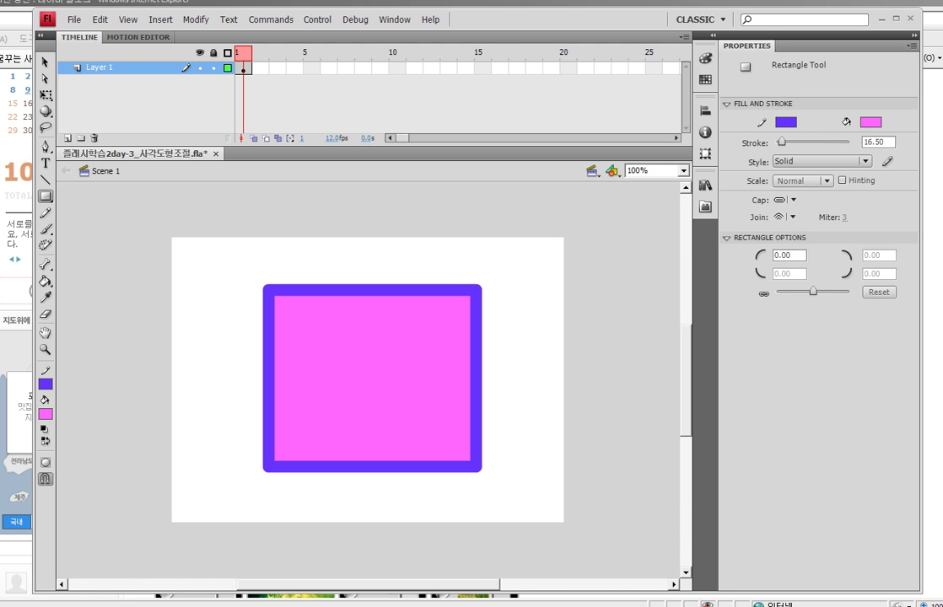
Try moving the rectangle's pink fill out of its outline to X 312, Y 0, and undo the move
key("v")
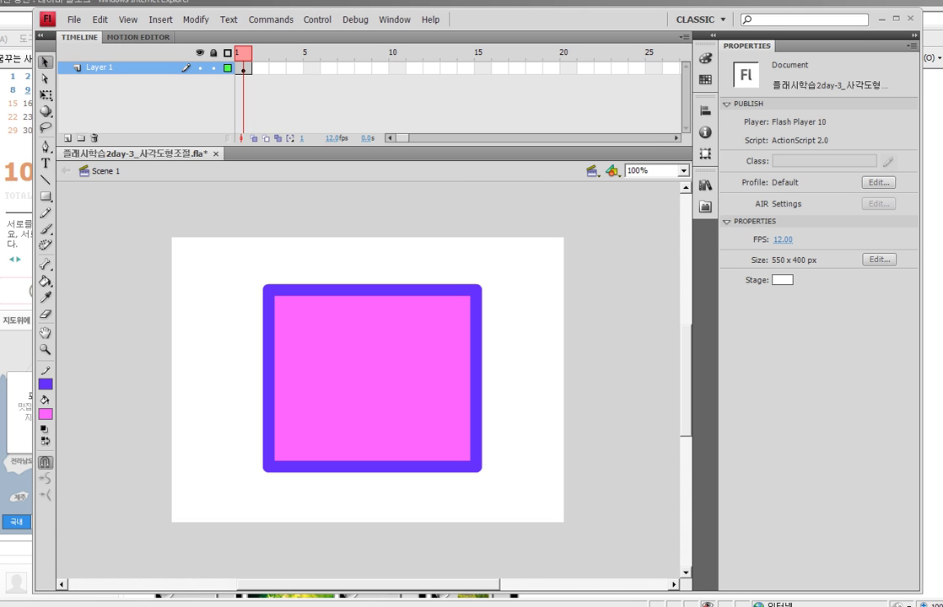
left_click_drag(361, 387, 485, 334)
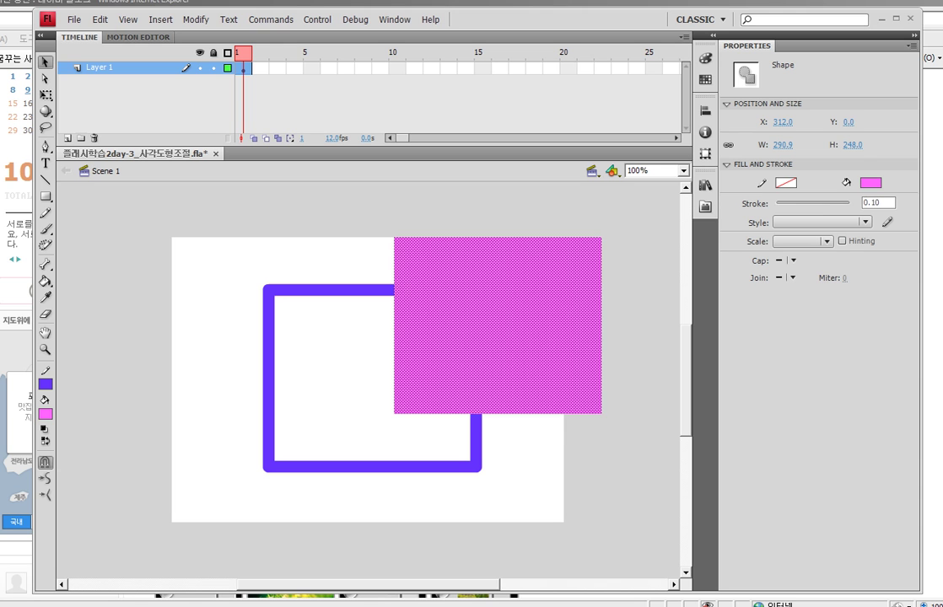
key("ctrl+z")
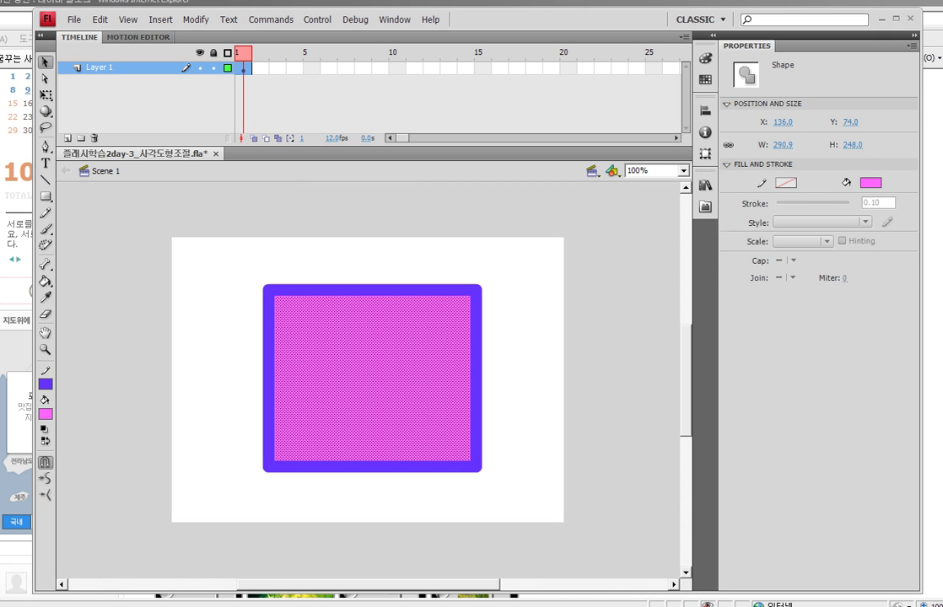
key("Escape")
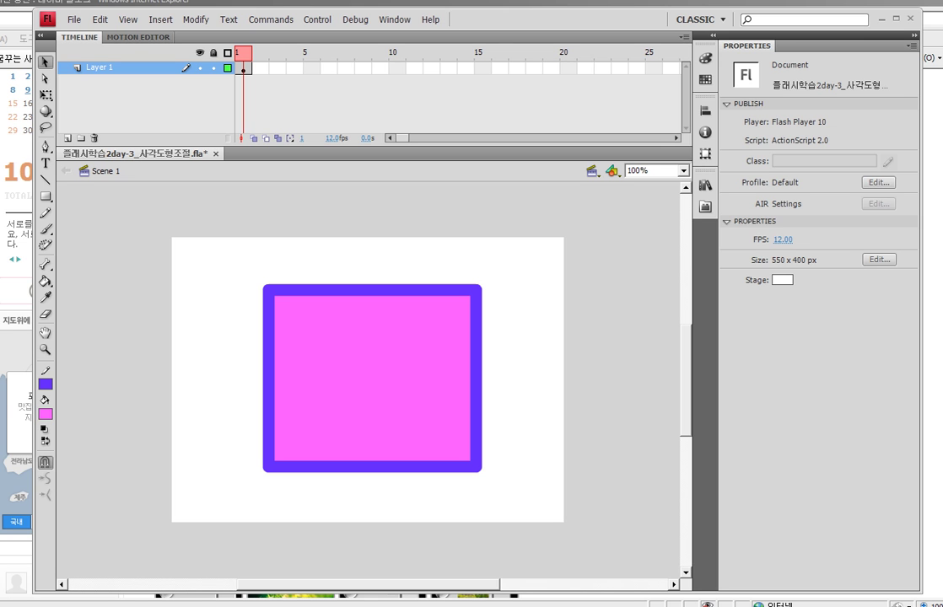
Select the outline's top edge, extend the selection to the whole outline, and clear it
left_click(372, 290)
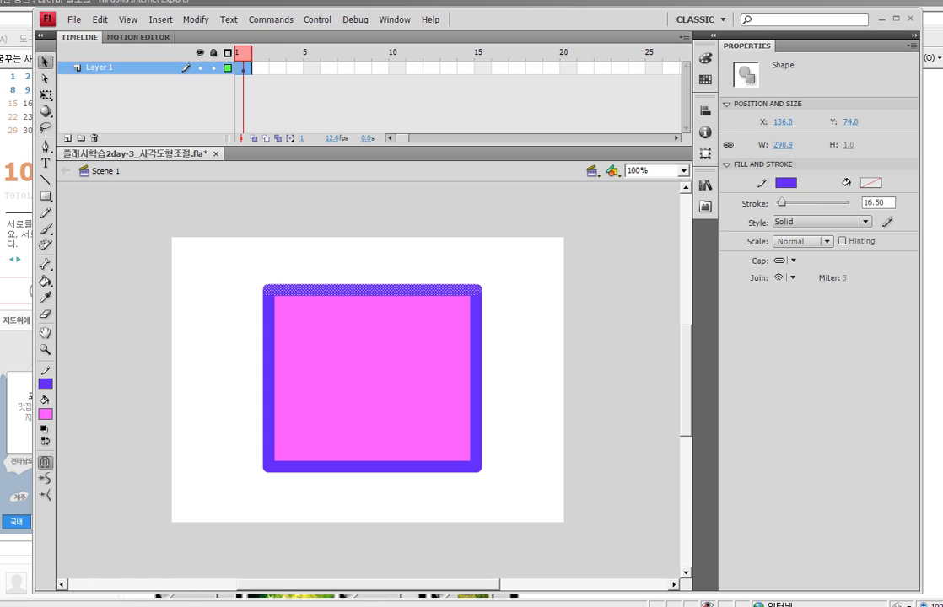
double_click(372, 290)
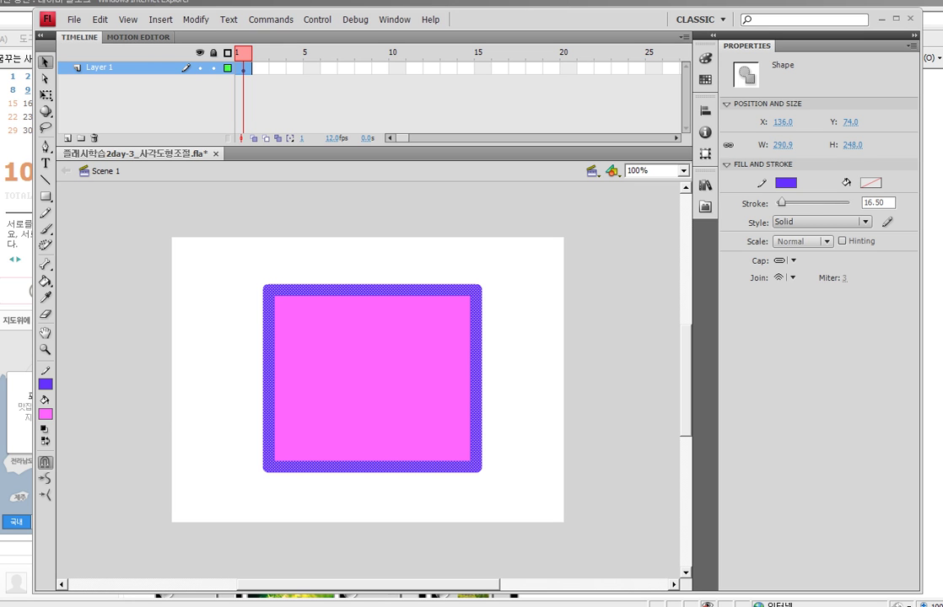
key("Escape")
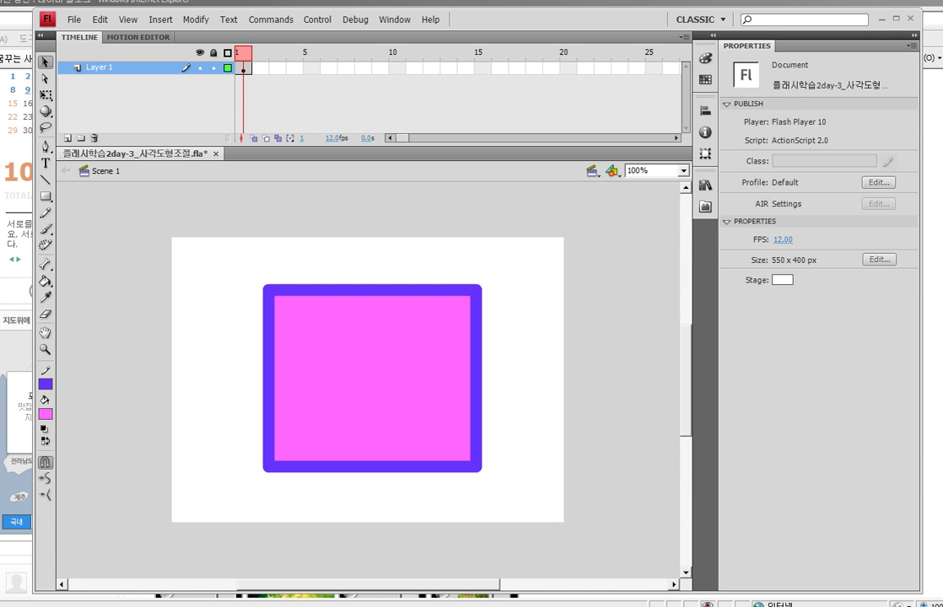
Select the rectangle's whole violet outline and thicken its stroke to 49.45
left_click(372, 290)
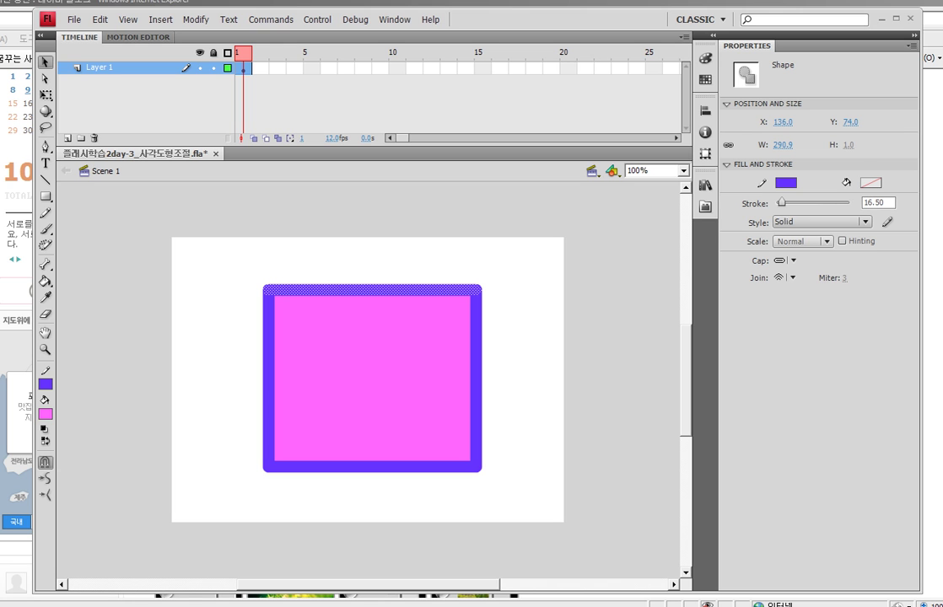
double_click(372, 290)
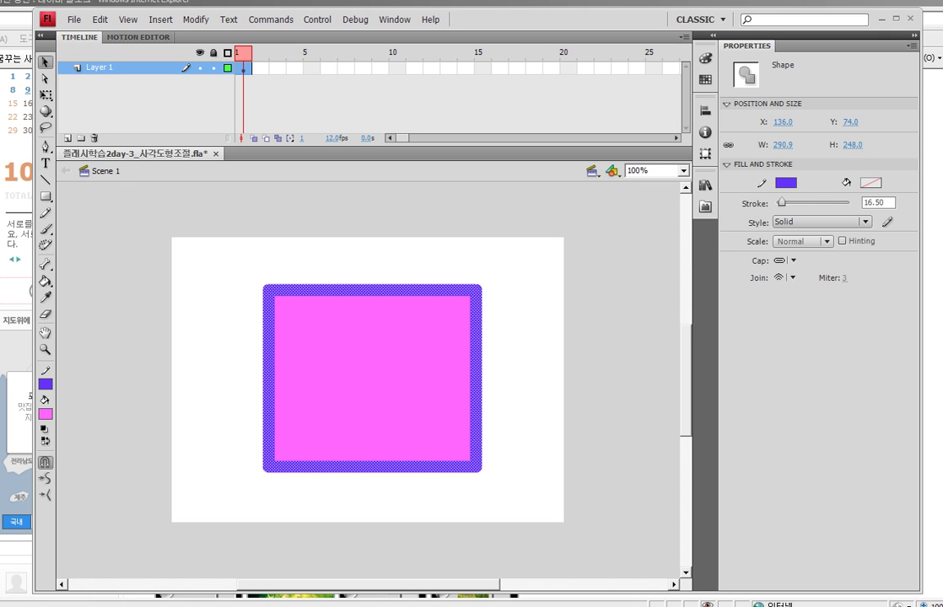
mouse_move(781, 202)
left_mouse_down()
mouse_move(822, 202)
mouse_move(777, 203)
mouse_move(806, 203)
mouse_move(779, 202)
mouse_move(788, 202)
left_mouse_up()
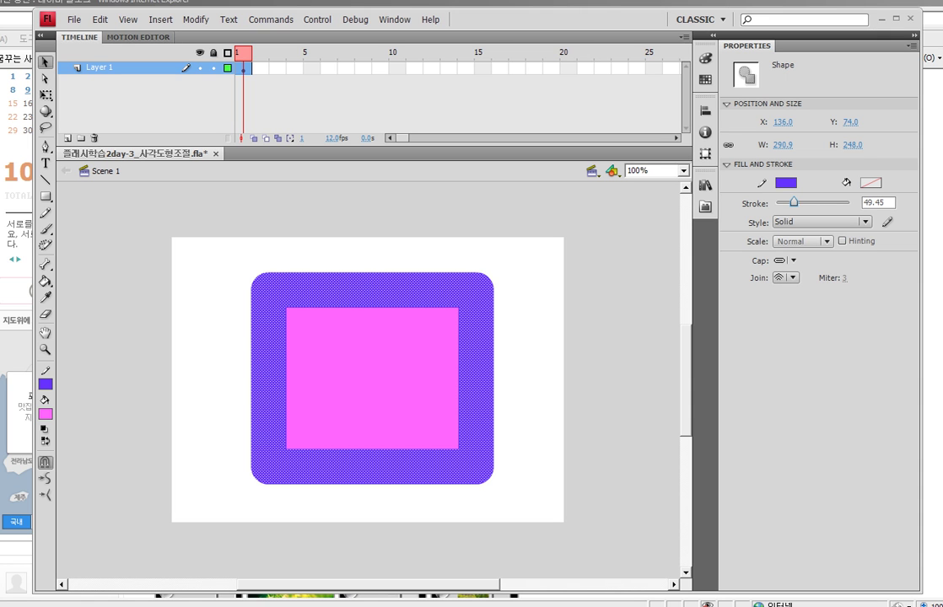
Compare the Miter, Round and Bevel joins on the outline, finish with Miter, and deselect the outline
left_click(791, 277)
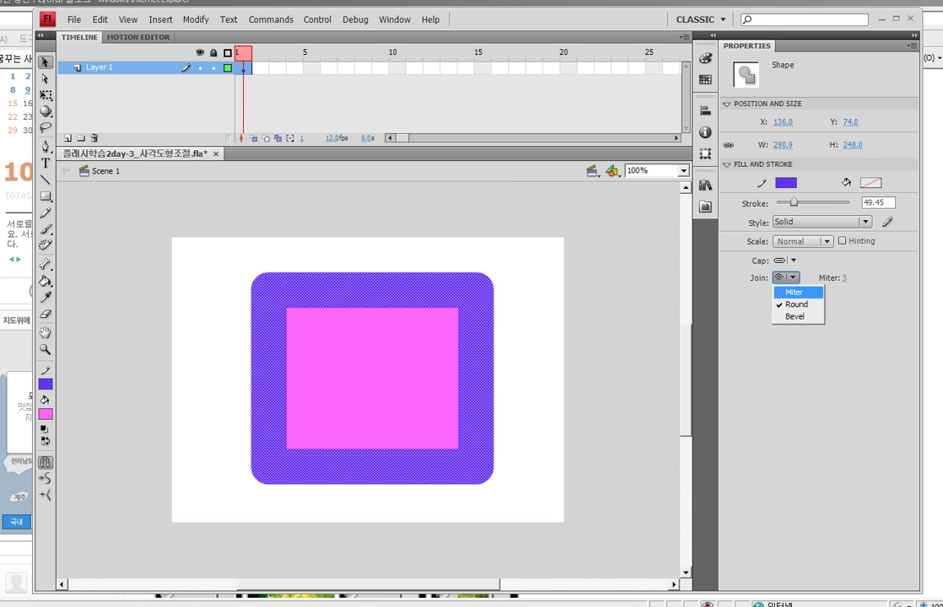
left_click(792, 292)
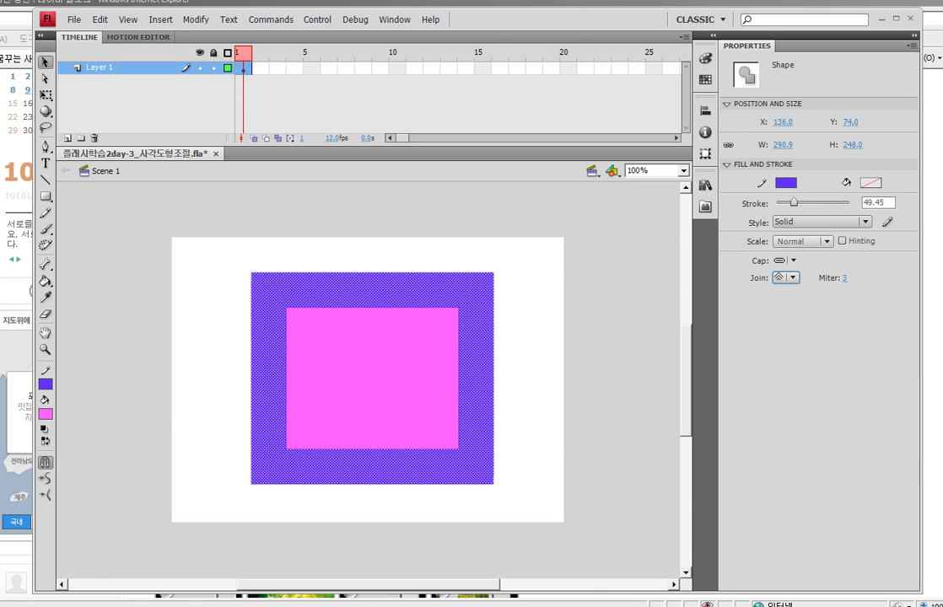
left_click(791, 277)
left_click(796, 304)
left_click(784, 277)
left_click(794, 316)
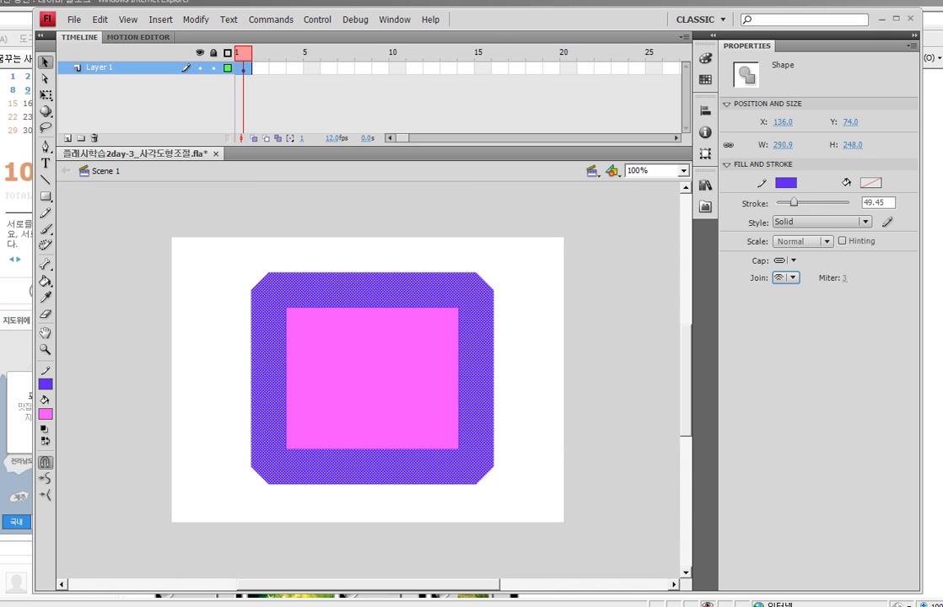
left_click(783, 277)
left_click(792, 292)
left_click(784, 277)
left_click(797, 304)
left_click(784, 277)
left_click(794, 316)
left_click(783, 278)
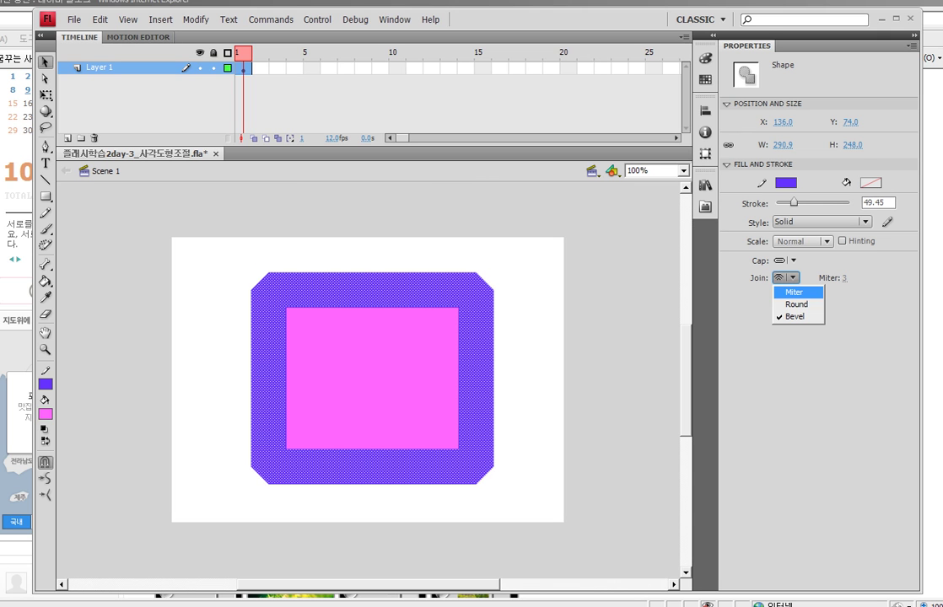
left_click(793, 291)
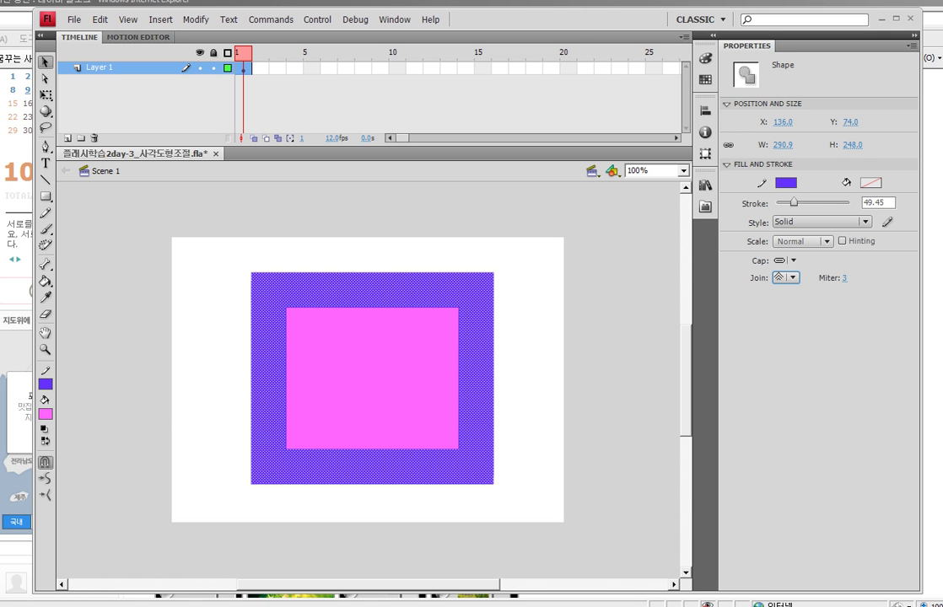
key("Escape")
Move only the outline's top edge straight up above the stage, to about Y -57
scroll(367, 379, "up", 2)
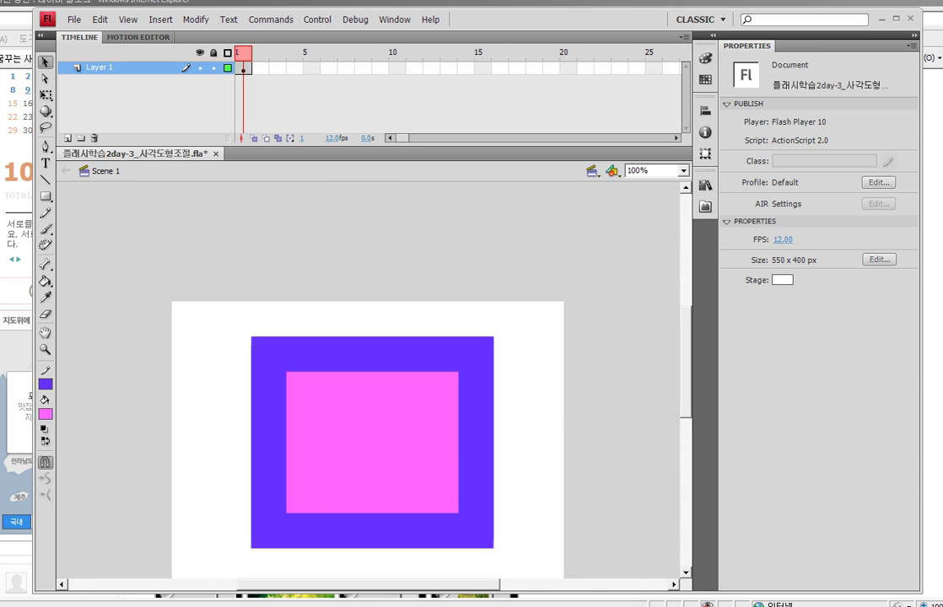
left_click(372, 354)
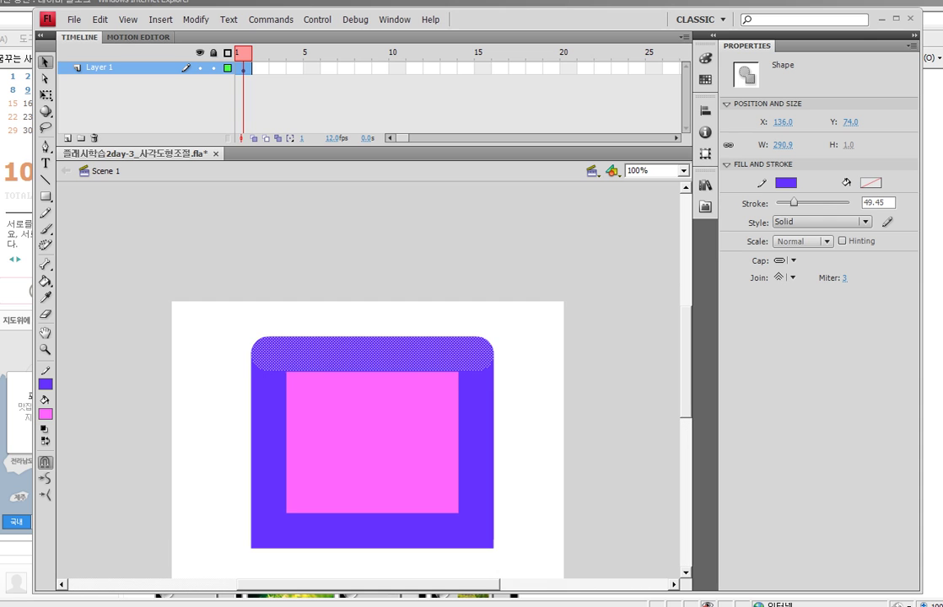
left_click_drag(372, 354, 372, 260)
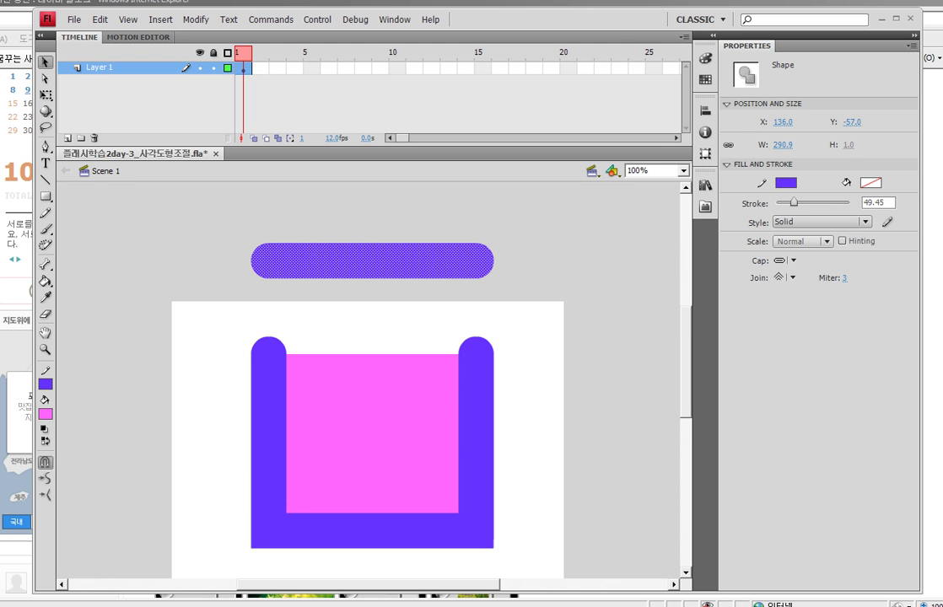
scroll(372, 379, "down", 2)
key("ctrl+2")
mouse_move(491, 302)
left_mouse_down()
mouse_move(456, 264)
mouse_move(502, 301)
left_mouse_up()
mouse_move(292, 306)
left_mouse_down()
mouse_move(218, 289)
mouse_move(274, 247)
mouse_move(320, 334)
left_mouse_up()
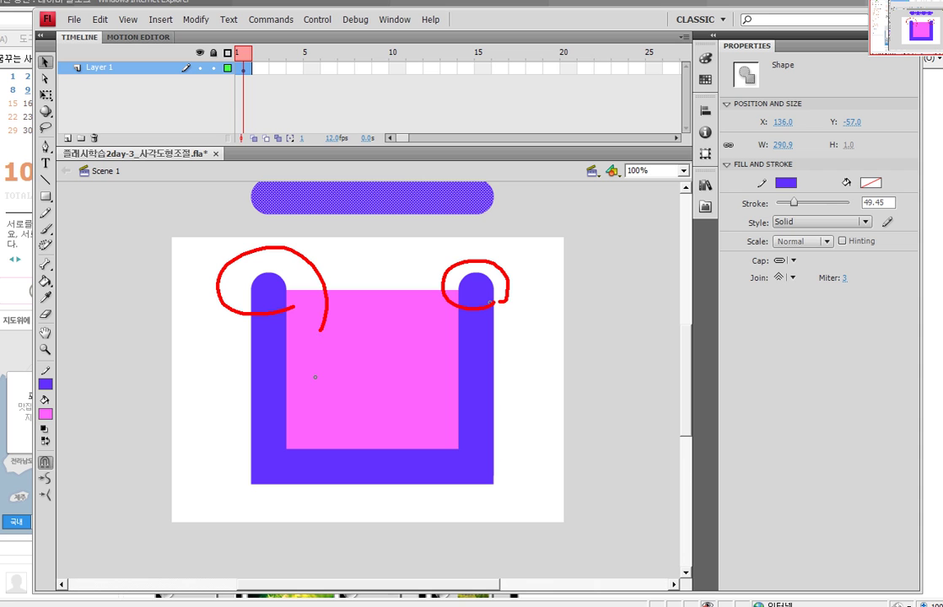
mouse_move(263, 494)
left_mouse_down()
mouse_move(252, 495)
mouse_move(274, 420)
mouse_move(282, 507)
left_mouse_up()
mouse_move(483, 499)
left_mouse_down()
mouse_move(422, 443)
mouse_move(517, 496)
mouse_move(505, 513)
left_mouse_up()
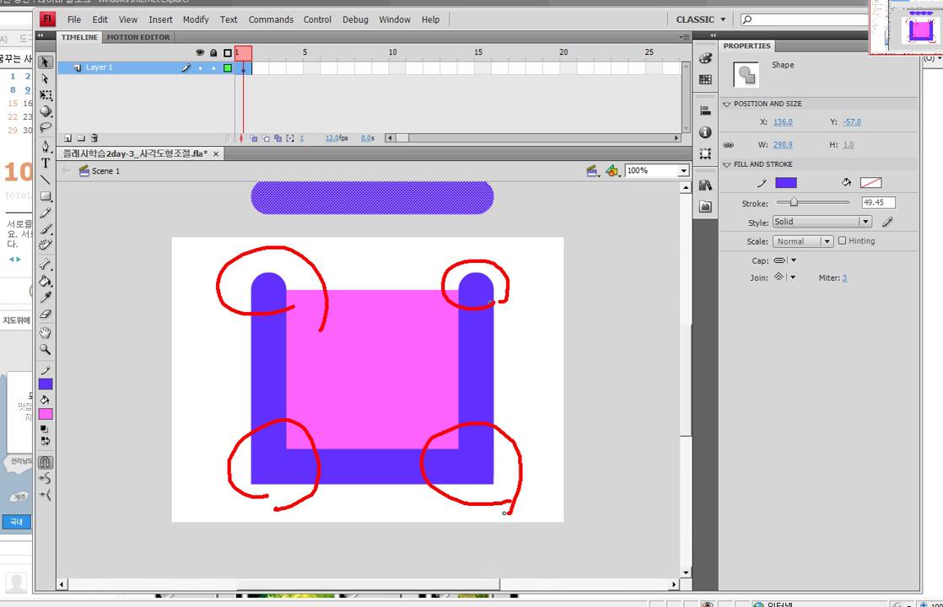
mouse_move(267, 456)
left_mouse_down()
mouse_move(258, 472)
mouse_move(329, 461)
left_mouse_up()
mouse_move(478, 464)
left_mouse_down()
mouse_move(460, 455)
mouse_move(476, 491)
left_mouse_up()
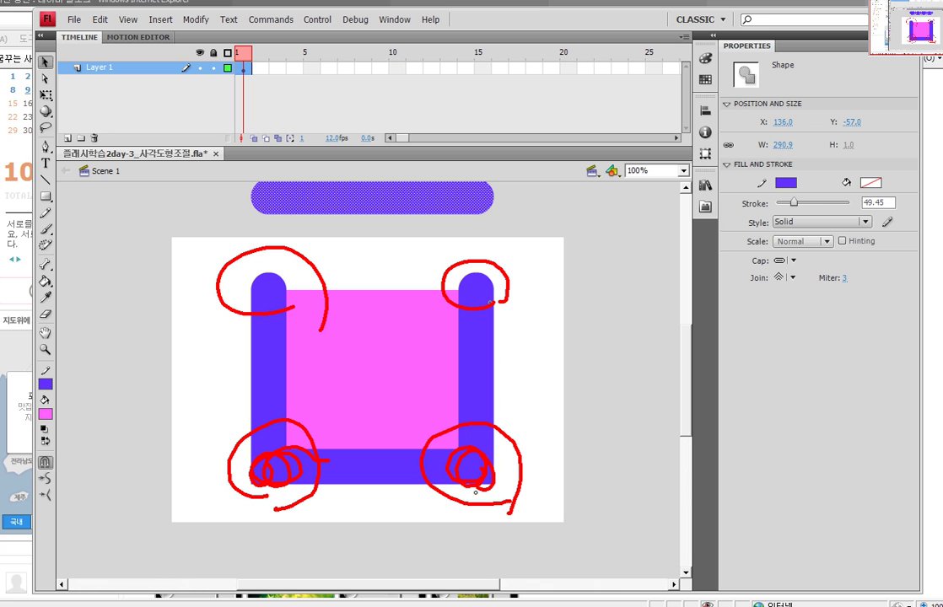
left_click_drag(759, 273, 782, 303)
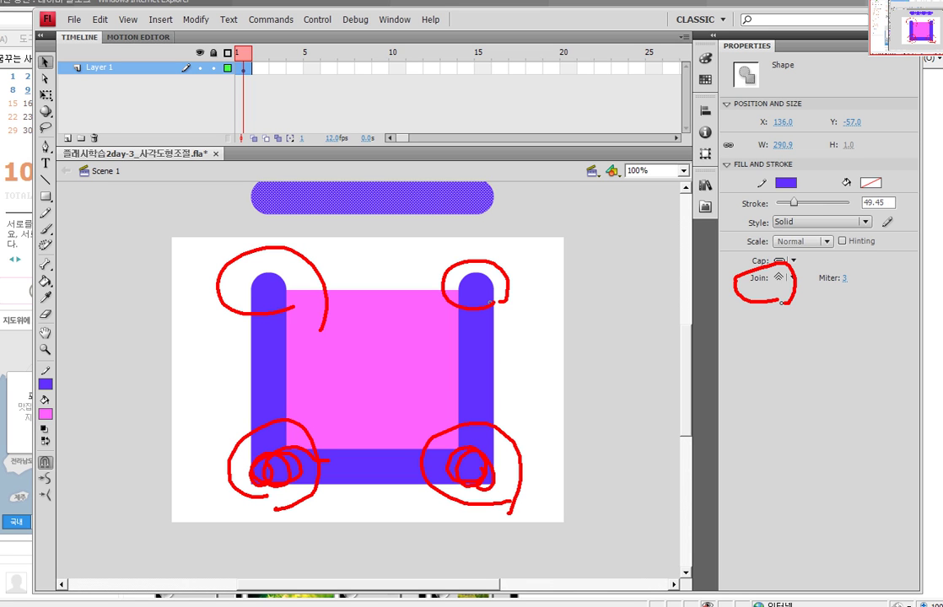
left_click_drag(523, 250, 457, 312)
left_click_drag(434, 245, 508, 296)
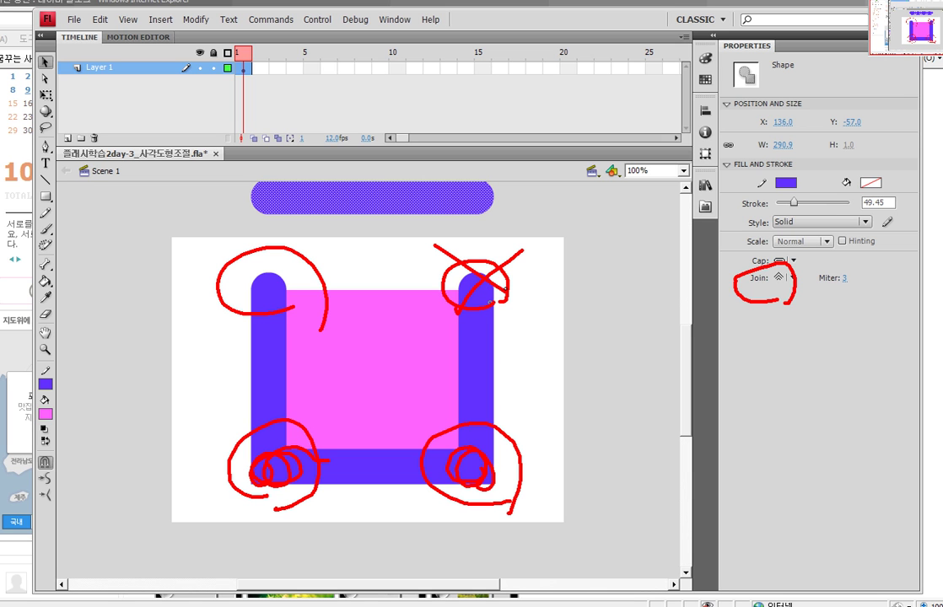
Select the remaining three-sided violet outline, compare the None and Square end caps on it, and finish with None
key("Escape")
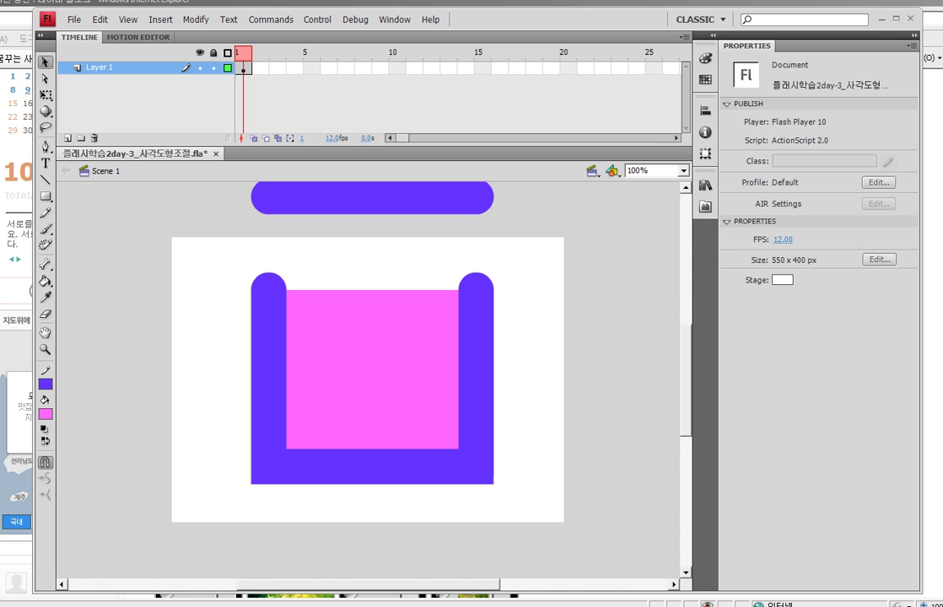
double_click(476, 378)
mouse_move(267, 286)
left_mouse_down()
mouse_move(266, 467)
mouse_move(424, 466)
mouse_move(476, 466)
mouse_move(476, 289)
left_mouse_up()
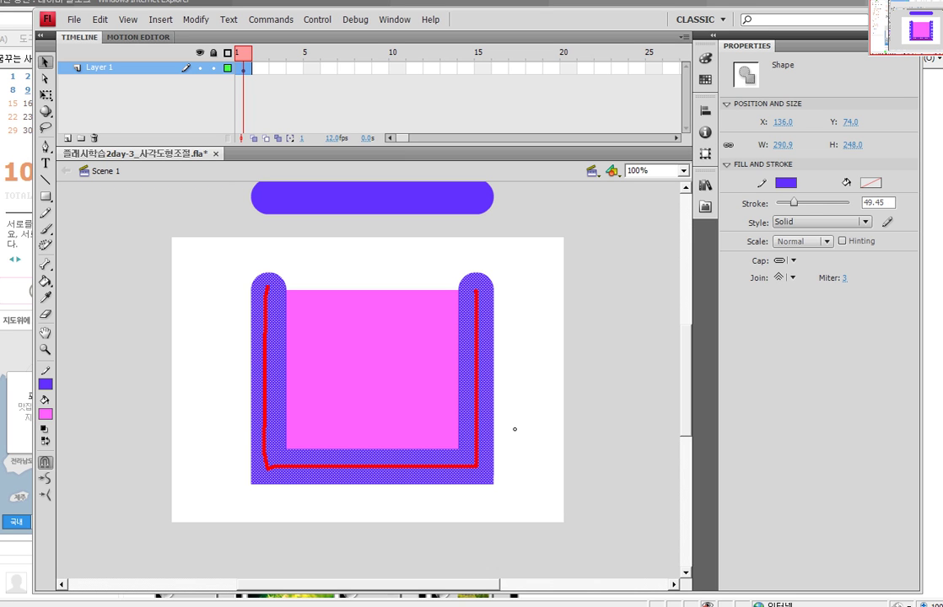
mouse_move(763, 264)
left_mouse_down()
mouse_move(754, 263)
mouse_move(800, 263)
mouse_move(774, 281)
left_mouse_up()
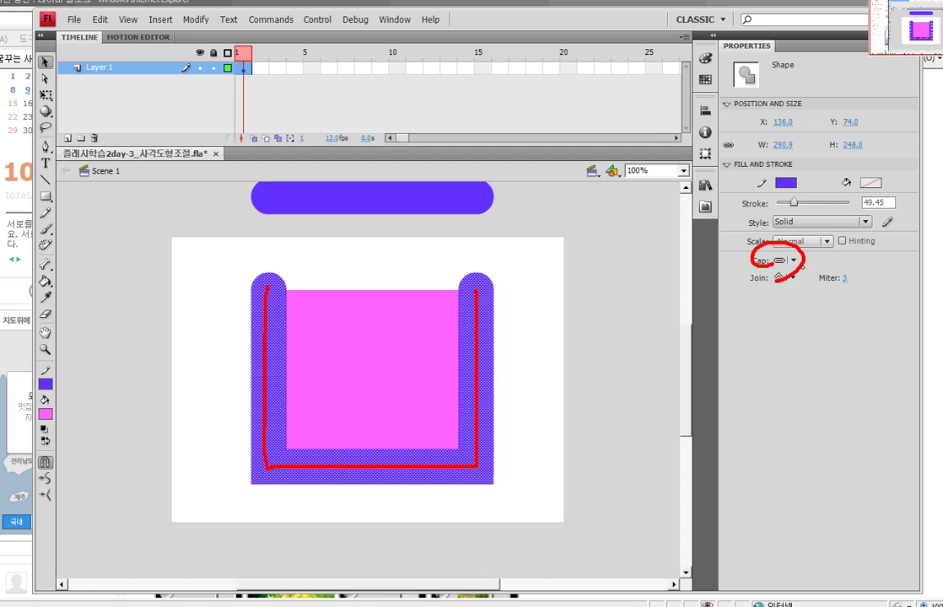
key("Escape")
left_click(793, 261)
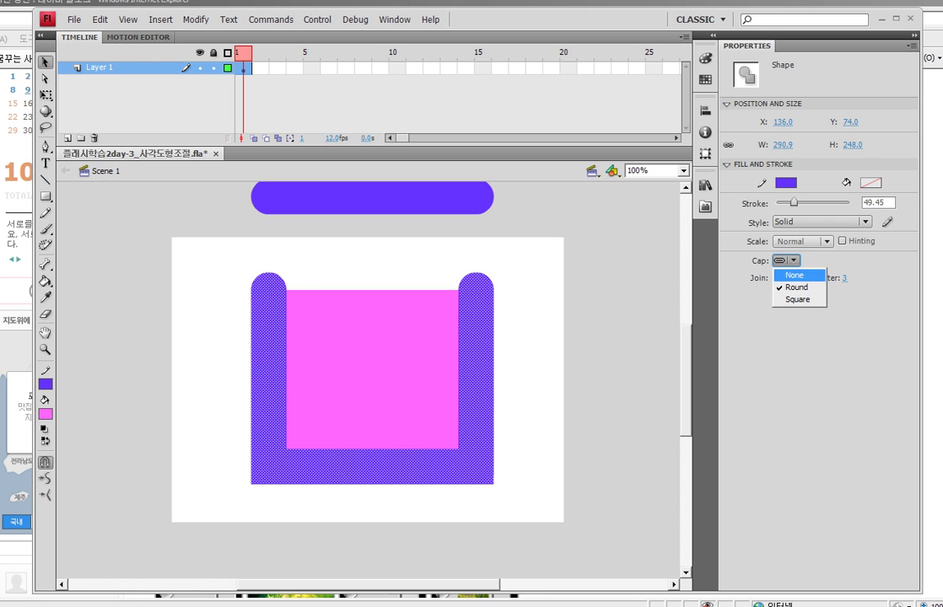
left_click(795, 275)
left_click(784, 260)
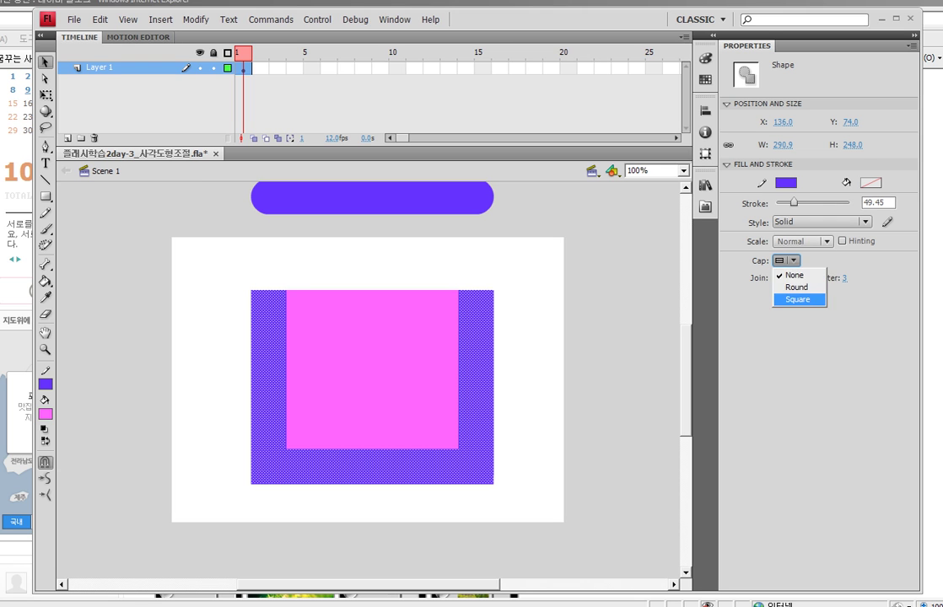
left_click(797, 300)
left_click(783, 260)
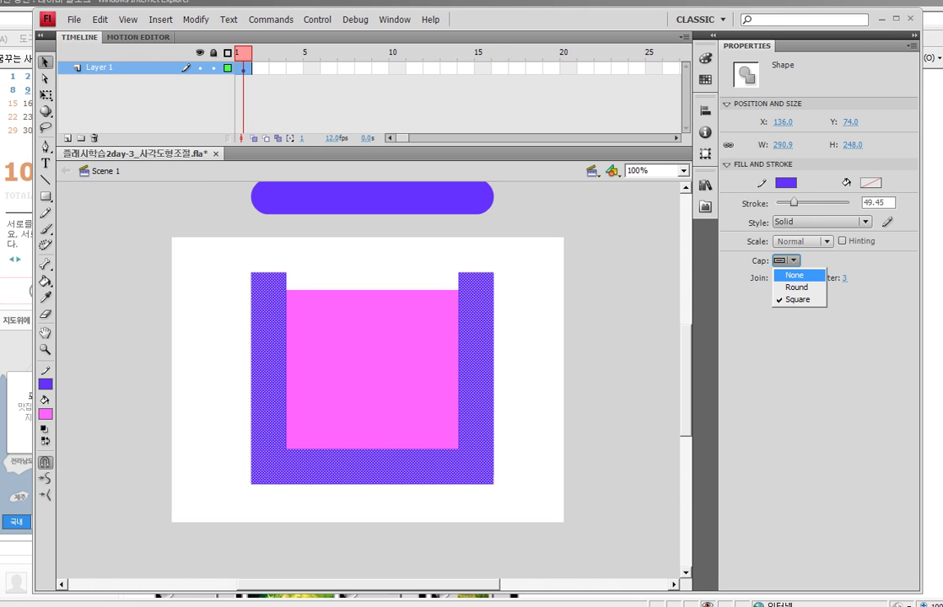
left_click(793, 274)
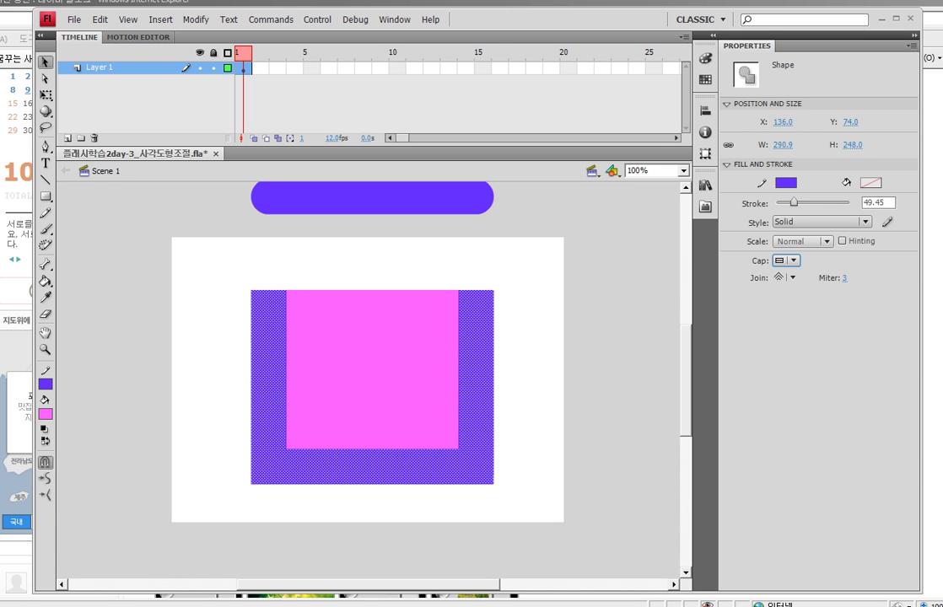
Delete the three-sided violet outline around the pink fill, keeping the separate top edge above the stage
left_click(45, 332)
left_click_drag(371, 380, 382, 424)
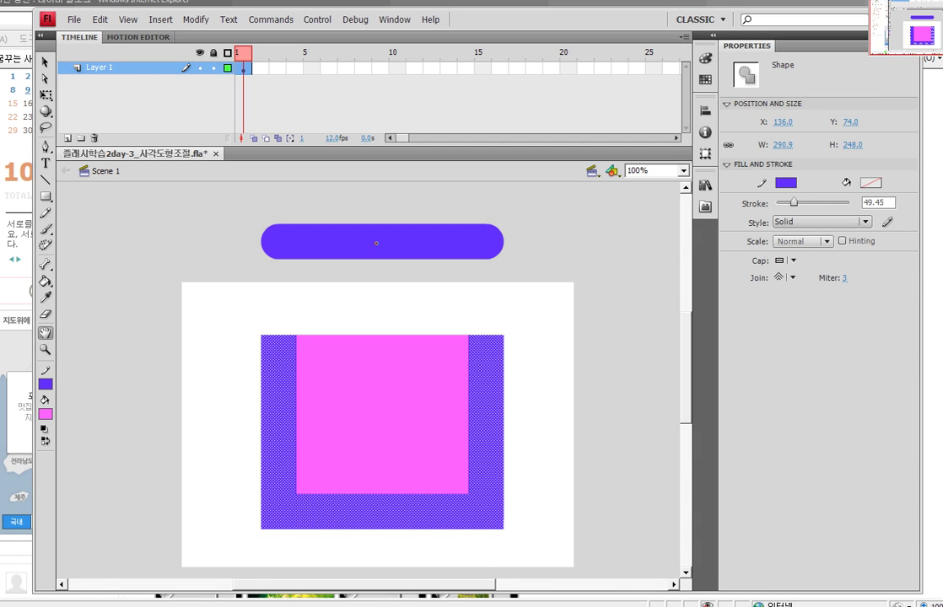
mouse_move(272, 219)
left_mouse_down()
mouse_move(266, 268)
mouse_move(544, 209)
mouse_move(272, 213)
left_mouse_up()
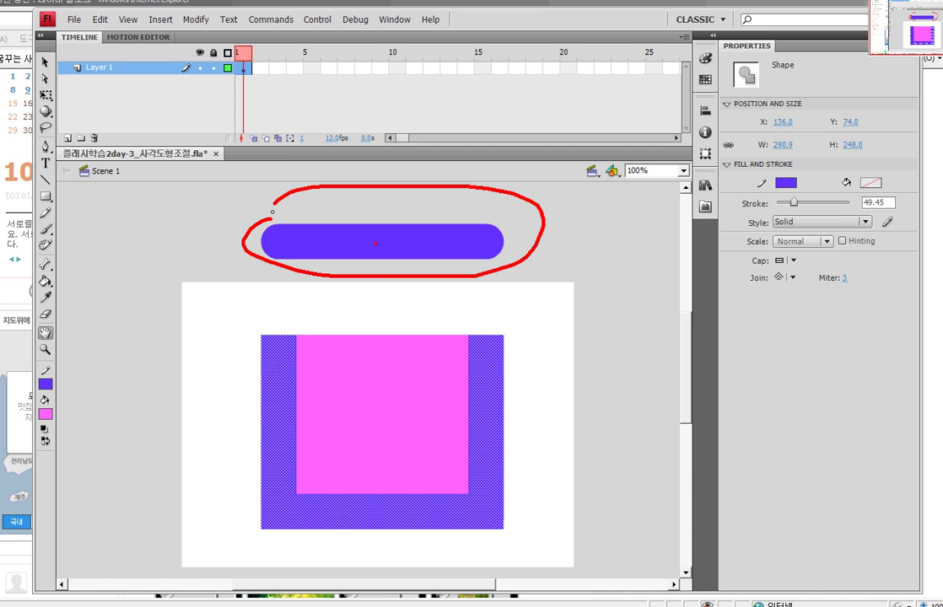
key("Escape")
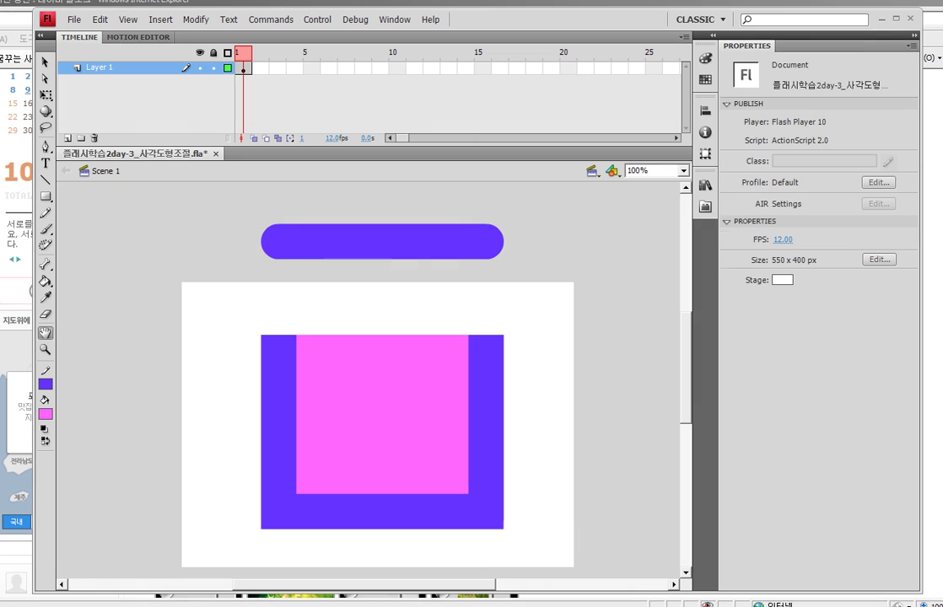
key("v")
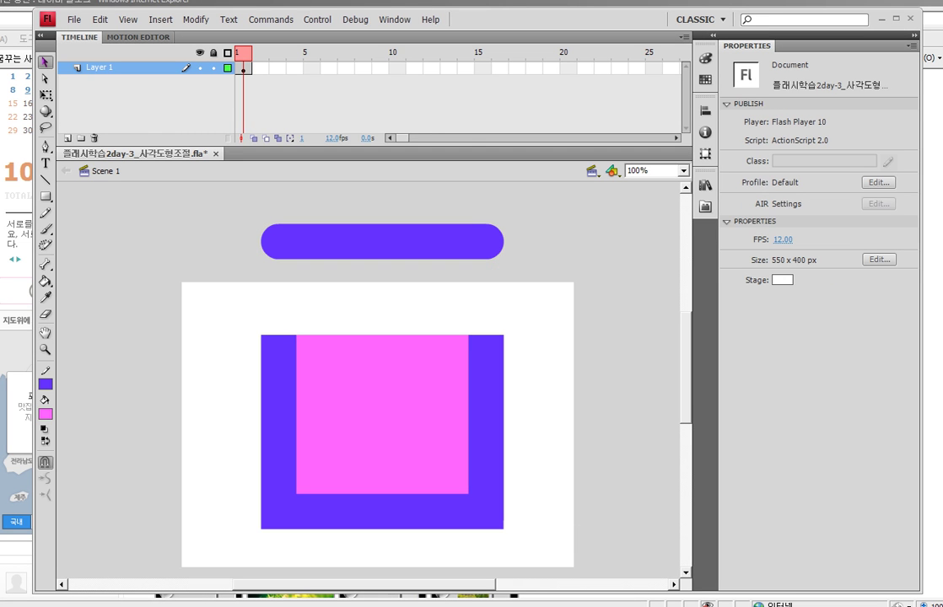
scroll(371, 380, "down", 3)
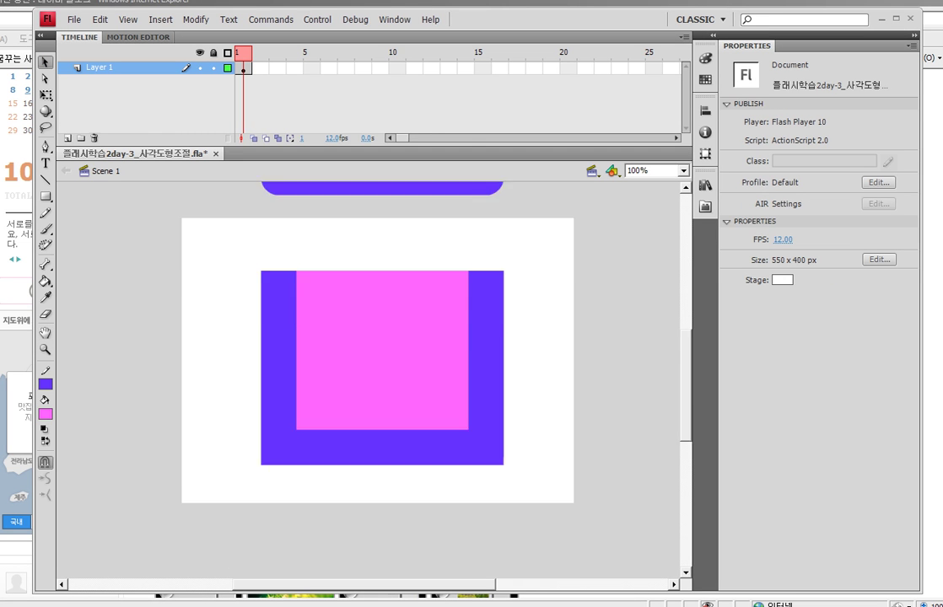
scroll(371, 379, "up", 1)
double_click(383, 447)
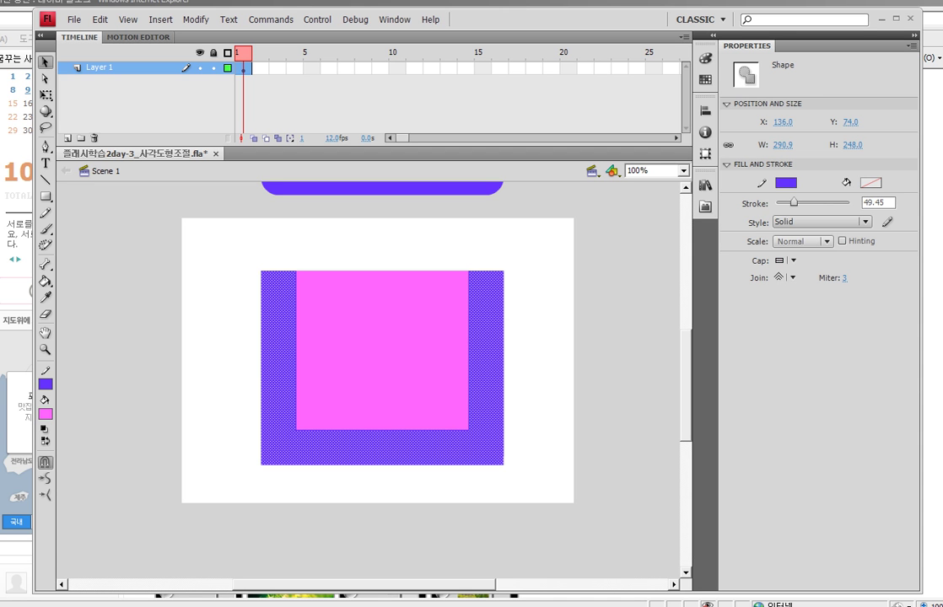
key("Delete")
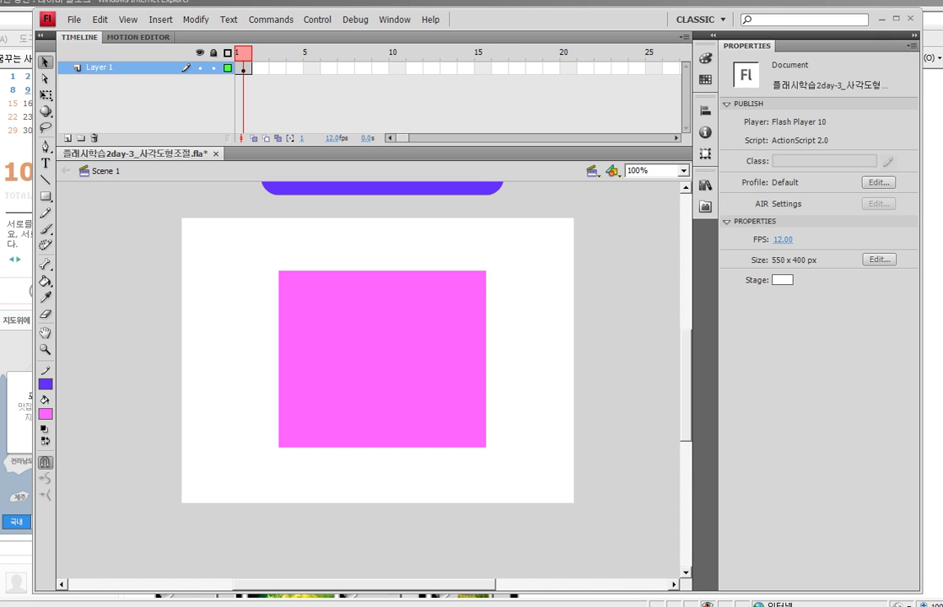
Curve the pink rectangle's bottom edge outward, try curving its left edge inward, and undo the left curve
key("z")
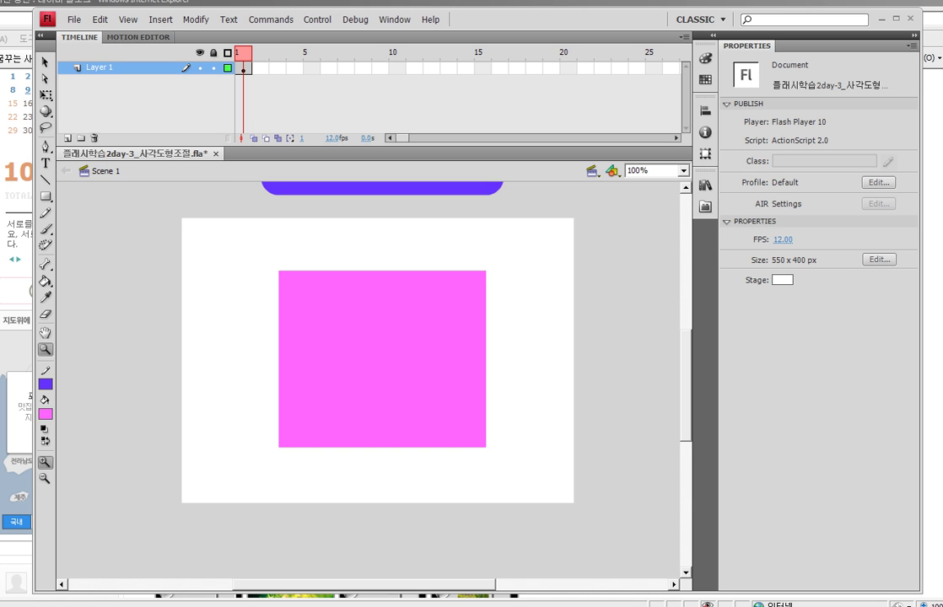
key("v")
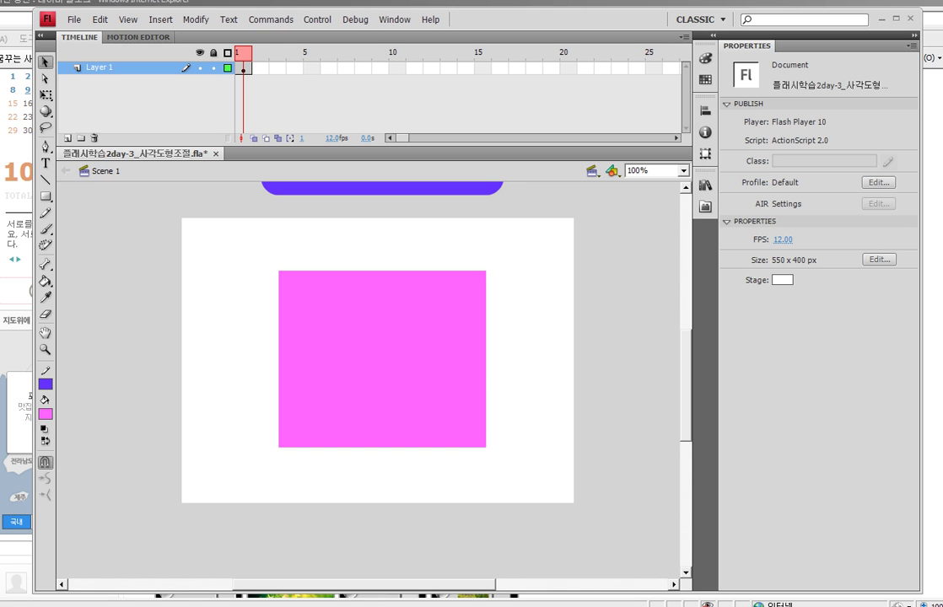
left_click_drag(383, 447, 382, 478)
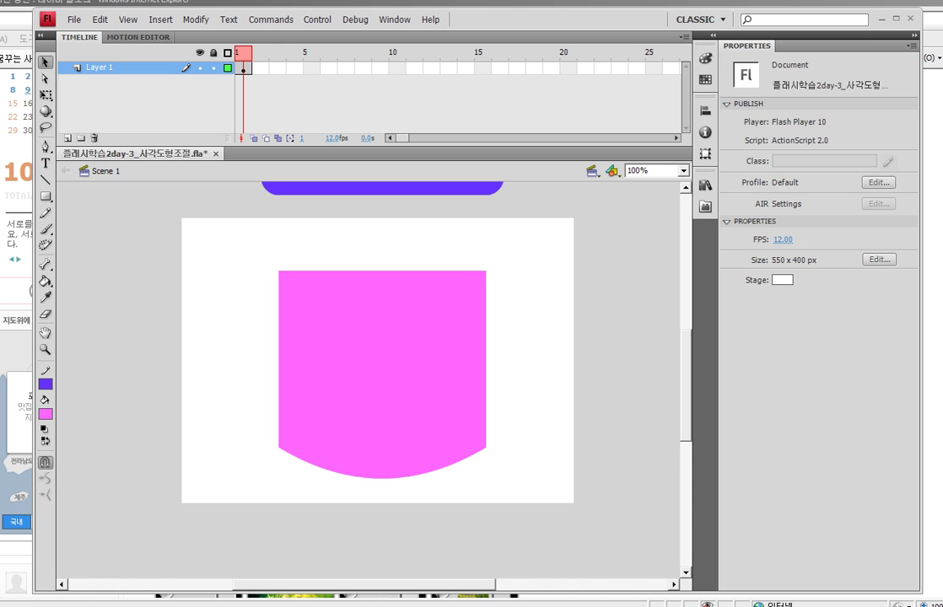
left_click_drag(409, 274, 336, 365)
left_click_drag(435, 295, 372, 391)
mouse_move(451, 334)
left_mouse_down()
mouse_move(405, 396)
mouse_move(416, 410)
left_mouse_up()
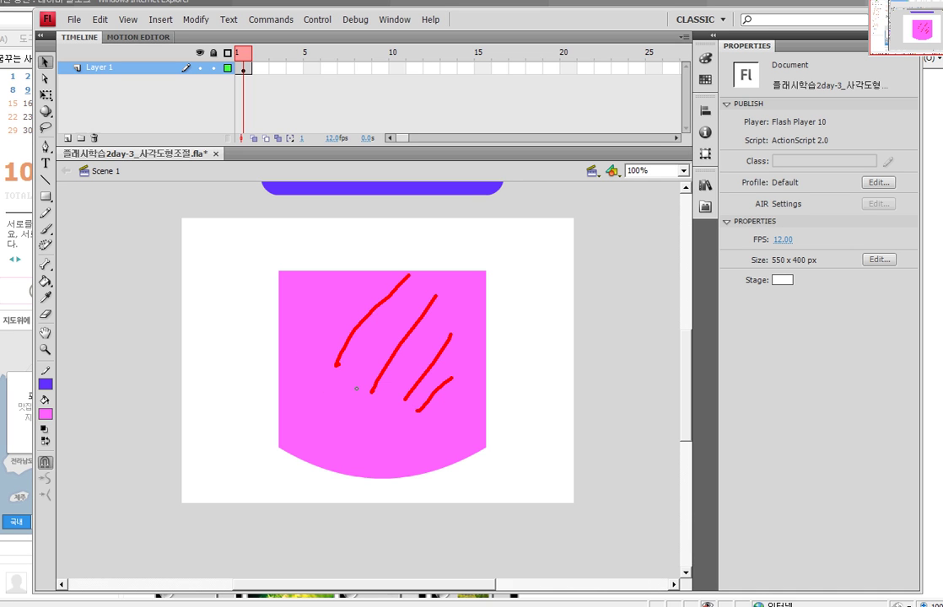
key("Escape")
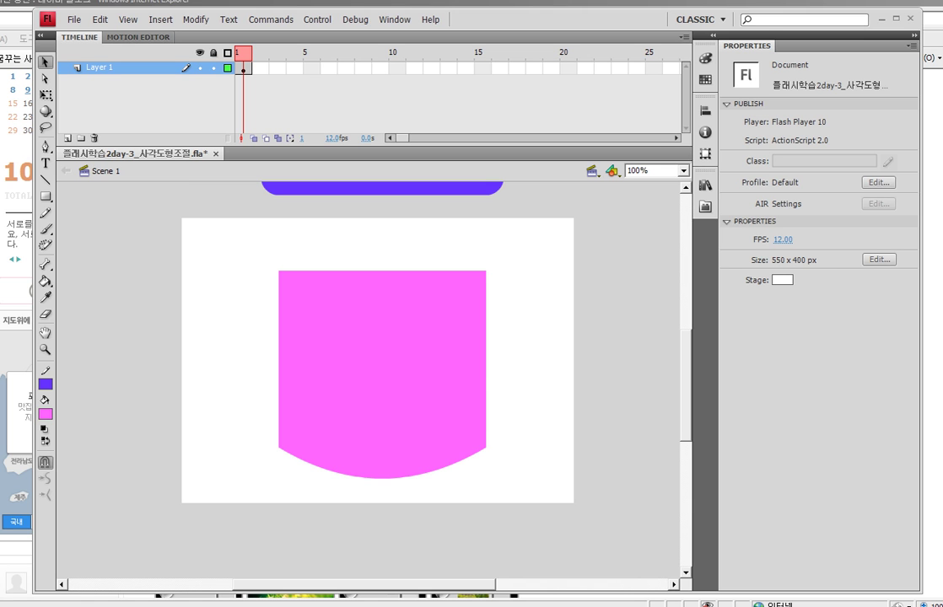
left_click_drag(279, 371, 336, 371)
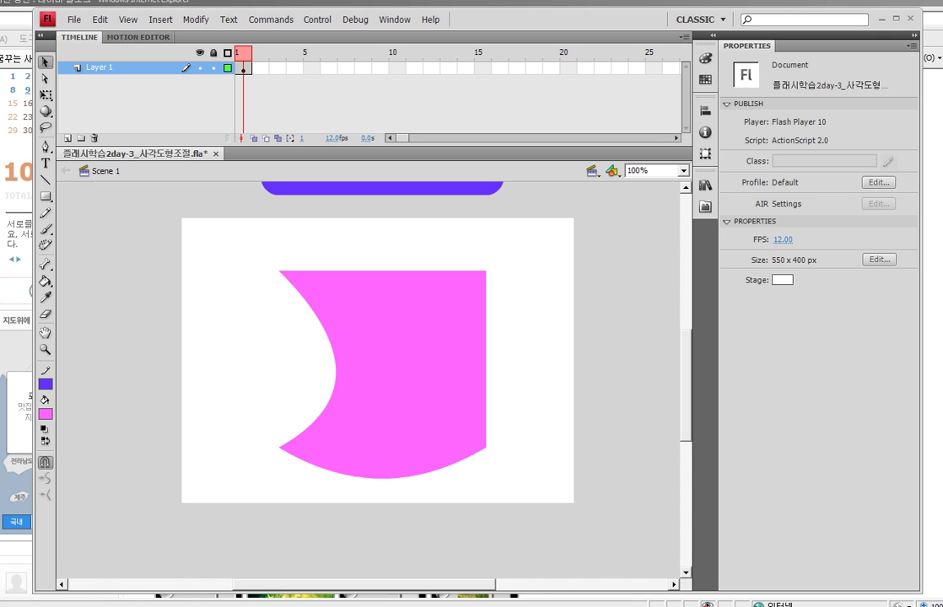
key("ctrl+z")
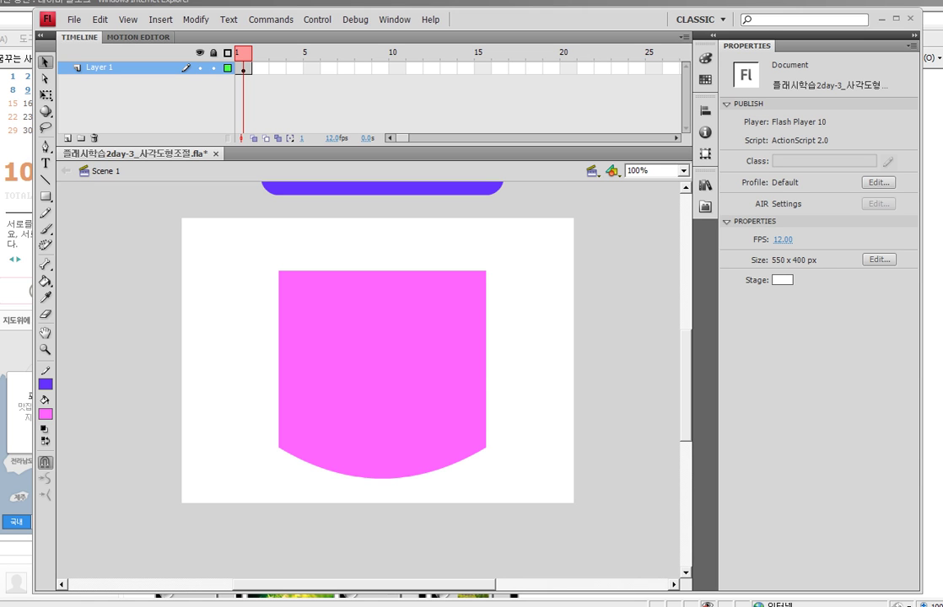
Pull a new corner point inward from the middle of the pink shape's left and right edges to form an hourglass
left_click_drag(279, 358, 347, 371)
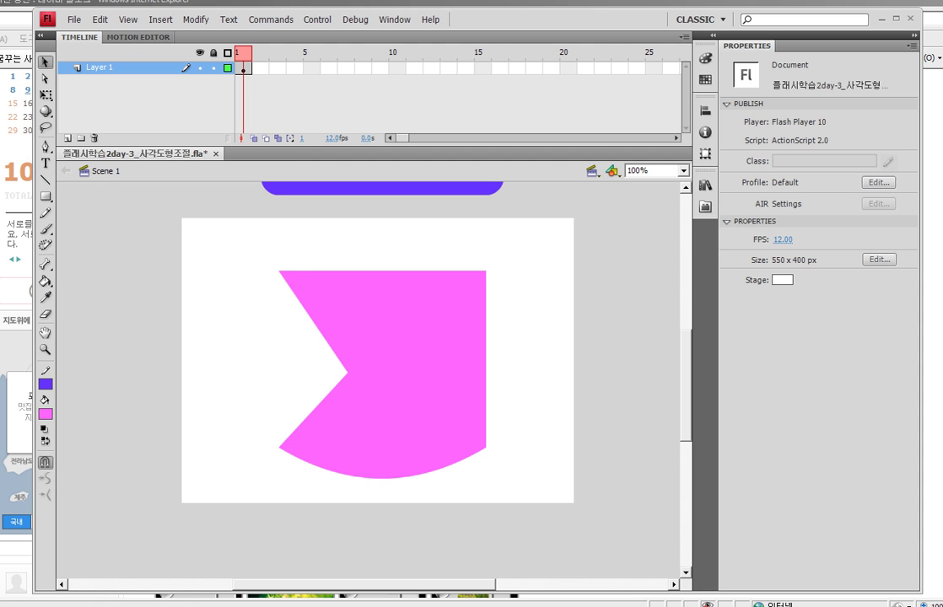
left_click_drag(486, 360, 385, 369)
mouse_move(489, 390)
left_mouse_down()
mouse_move(514, 379)
mouse_move(506, 367)
mouse_move(516, 381)
mouse_move(482, 389)
mouse_move(497, 360)
mouse_move(517, 382)
left_mouse_up()
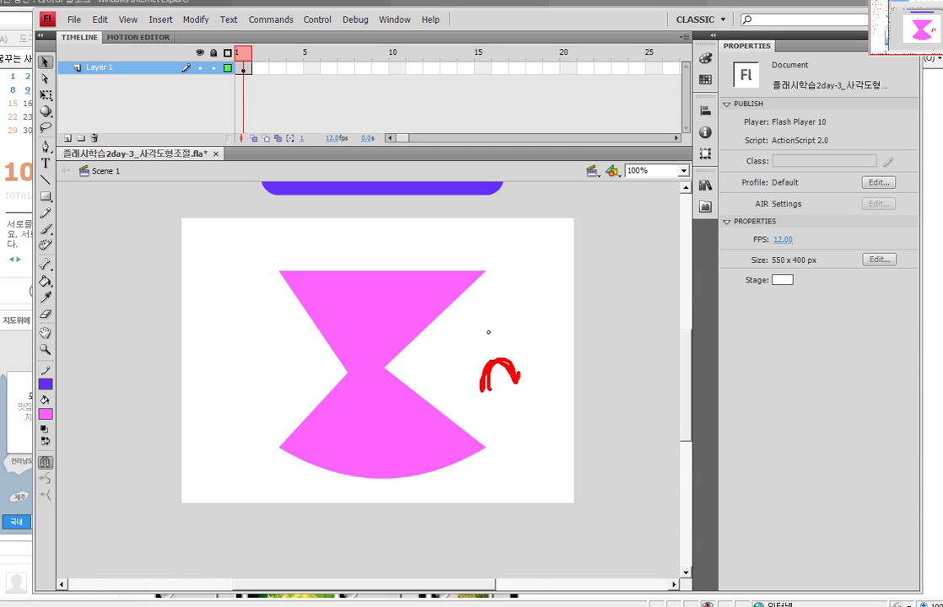
mouse_move(476, 303)
left_mouse_down()
mouse_move(467, 347)
mouse_move(489, 346)
left_mouse_up()
mouse_move(480, 302)
left_mouse_down()
mouse_move(510, 320)
mouse_move(488, 344)
left_mouse_up()
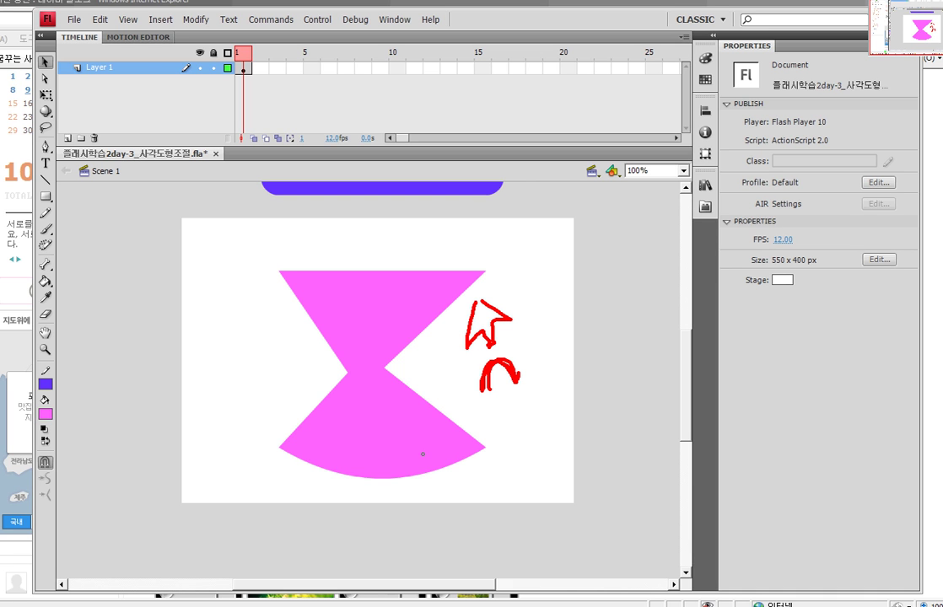
mouse_move(491, 444)
left_mouse_down()
mouse_move(494, 470)
mouse_move(515, 446)
mouse_move(566, 473)
mouse_move(572, 443)
left_mouse_up()
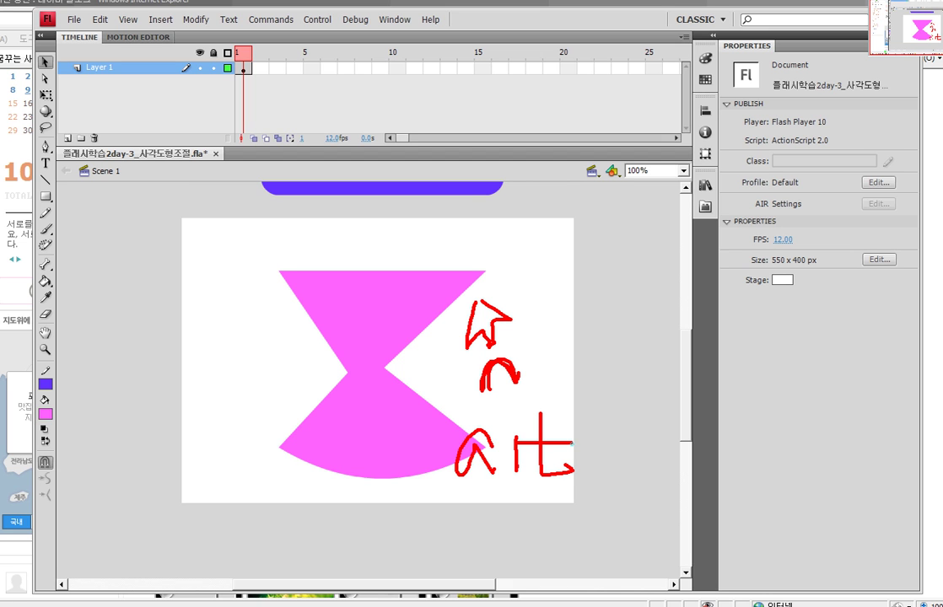
key("Escape")
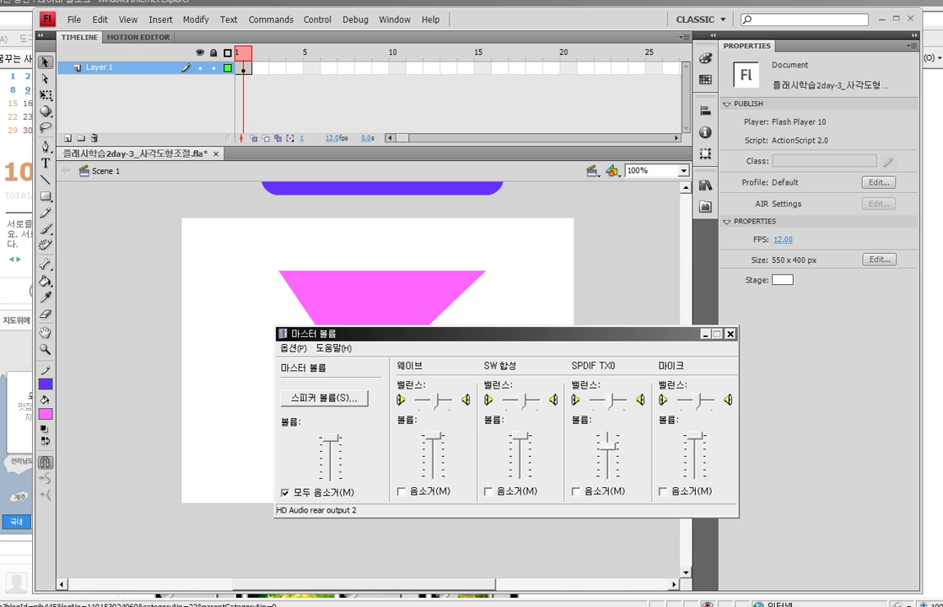
Adjust the mute setting and level of the Windows master volume, and close the volume control window
key("alt+m")
key("alt+m")
left_click(285, 492)
left_click_drag(331, 438, 331, 479)
key("alt+F4")
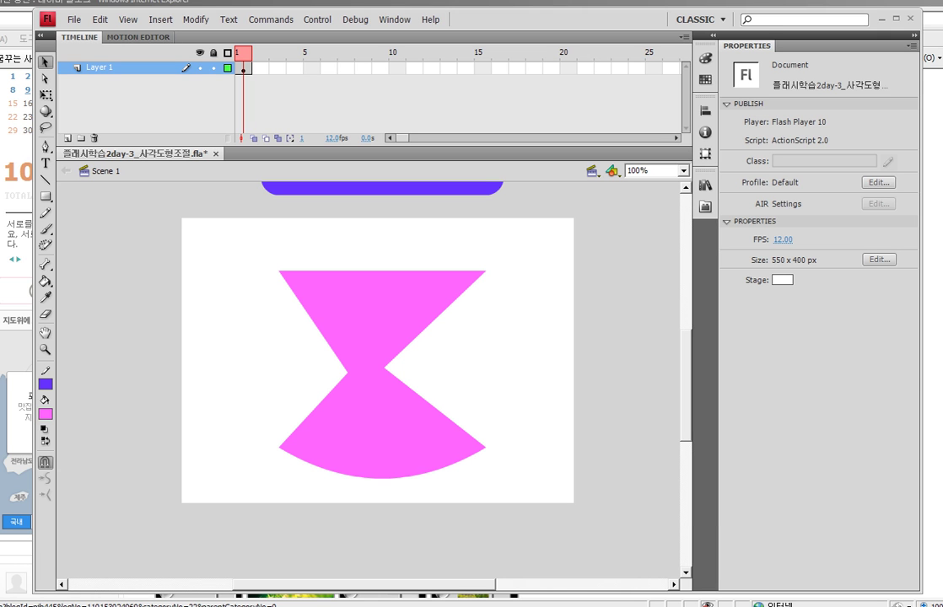
scroll(371, 380, "up", 2)
scroll(371, 379, "down", 2)
left_click_drag(371, 380, 401, 400)
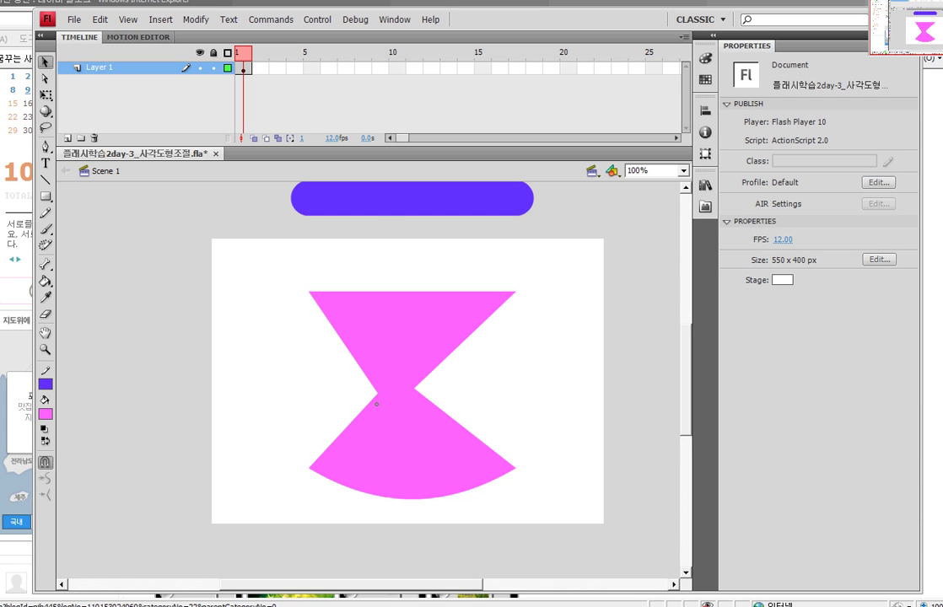
left_click_drag(379, 398, 382, 405)
mouse_move(419, 372)
left_mouse_down()
mouse_move(437, 389)
mouse_move(425, 389)
left_mouse_up()
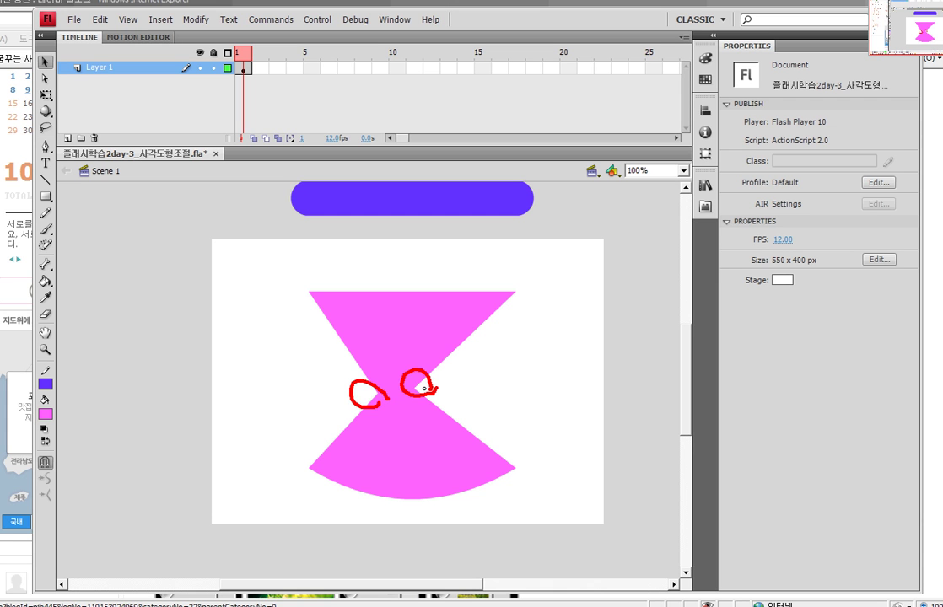
left_click_drag(314, 300, 314, 486)
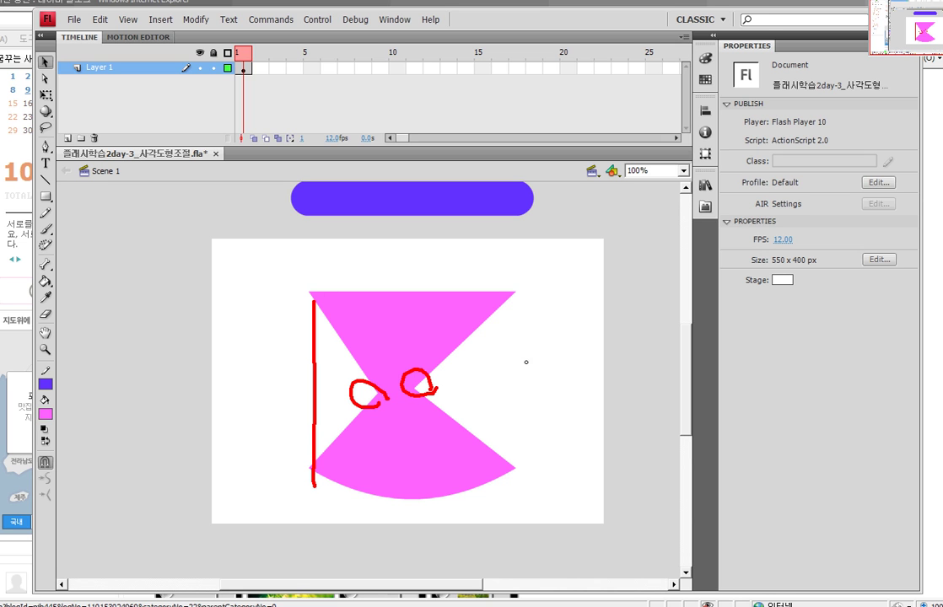
left_click_drag(519, 297, 519, 463)
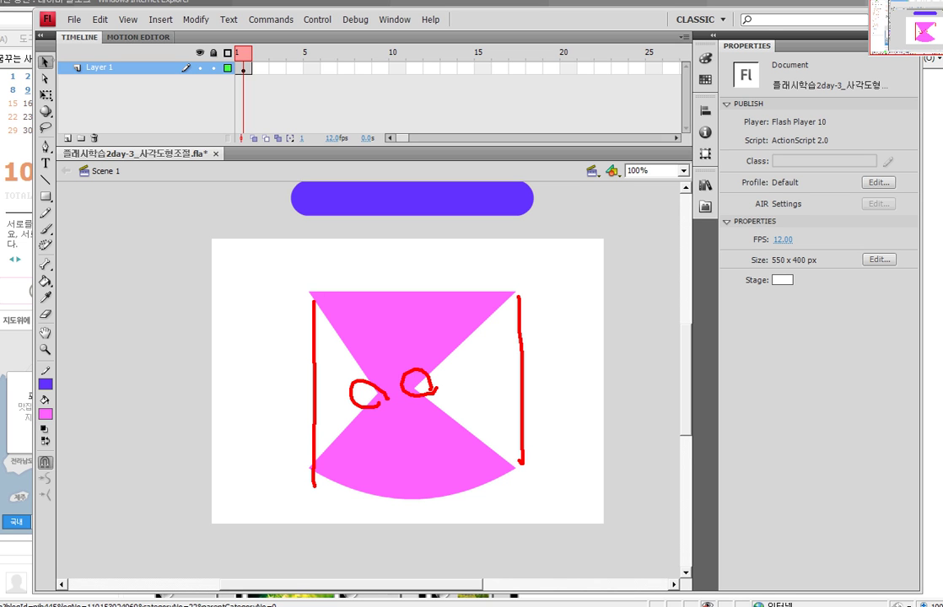
mouse_move(47, 81)
left_mouse_down()
mouse_move(34, 59)
mouse_move(56, 85)
left_mouse_up()
key("Escape")
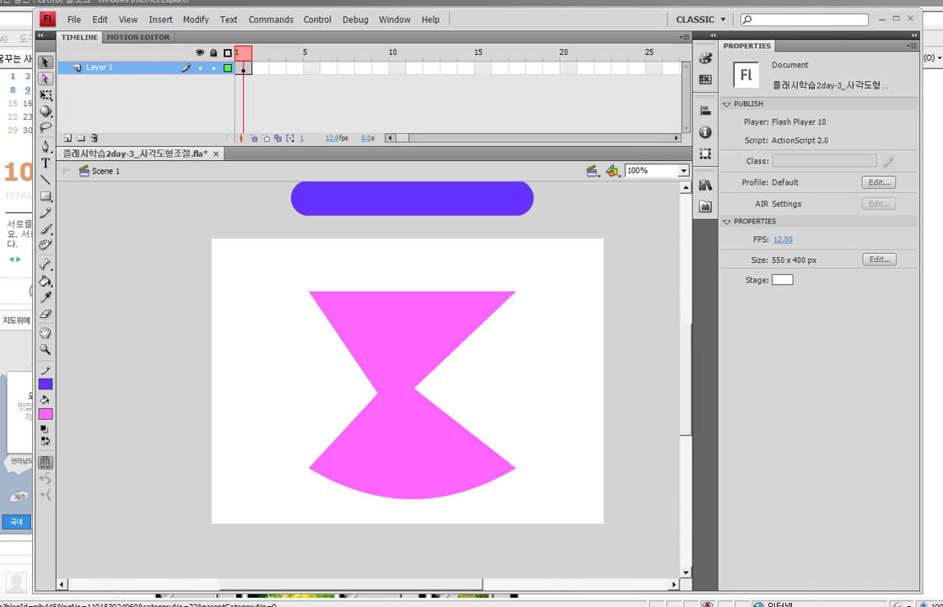
Delete the two inner corner points of the hourglass with the Subselection tool to straighten its left and right edges
left_click(46, 78)
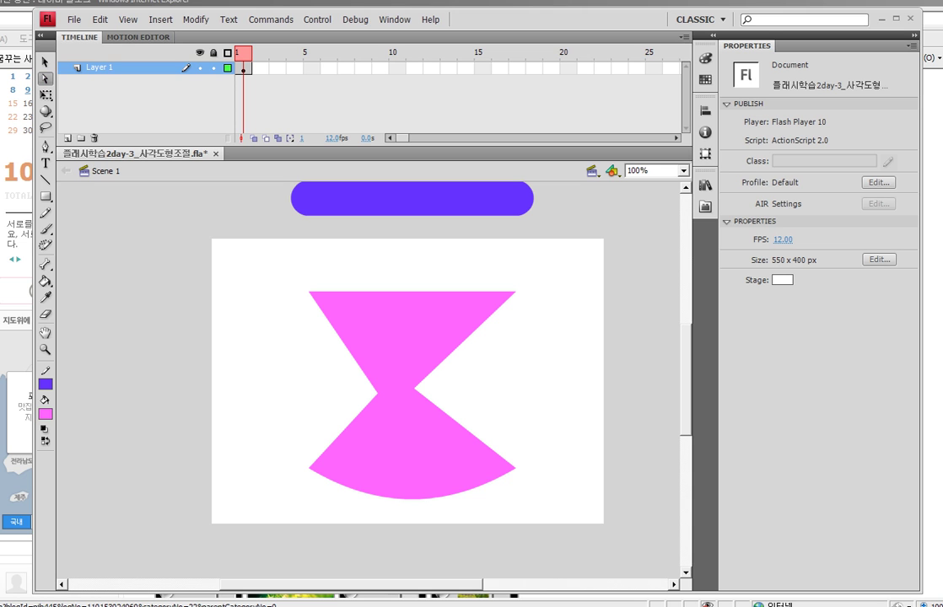
left_click(378, 393)
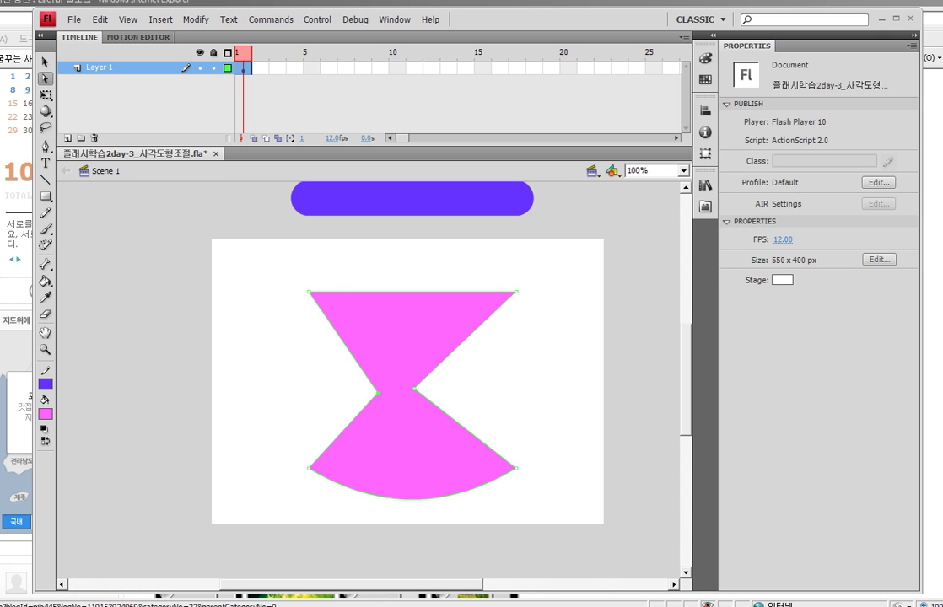
key("Delete")
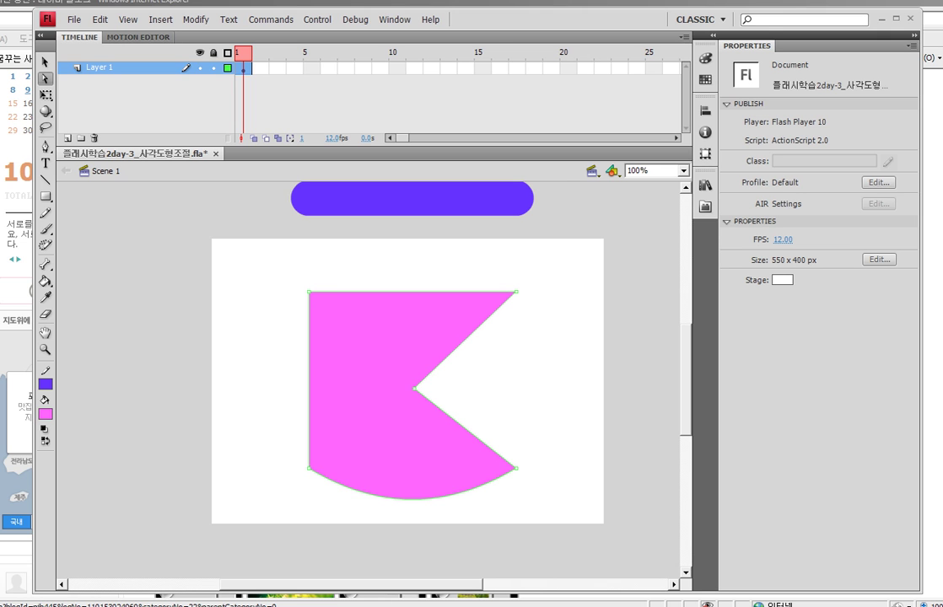
key("Delete")
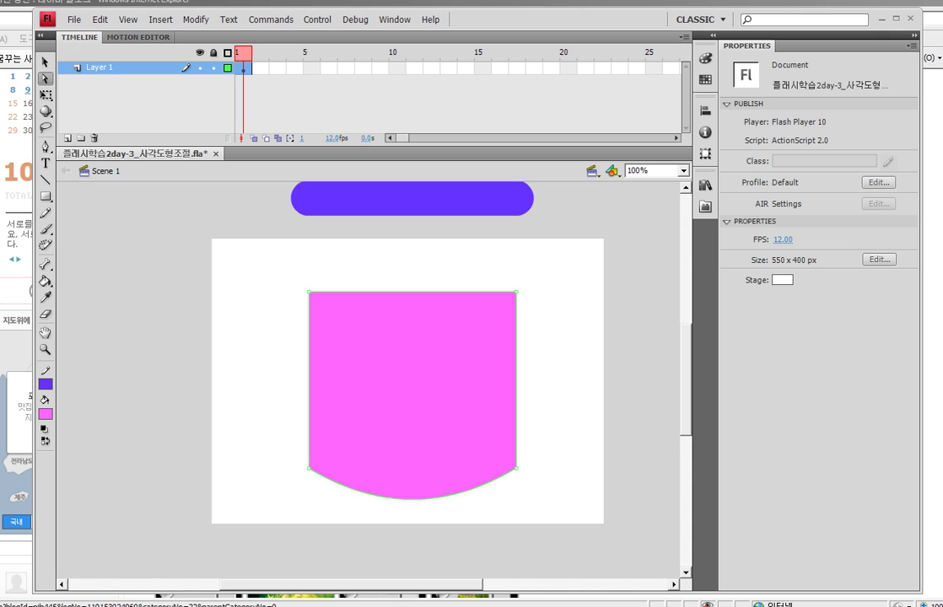